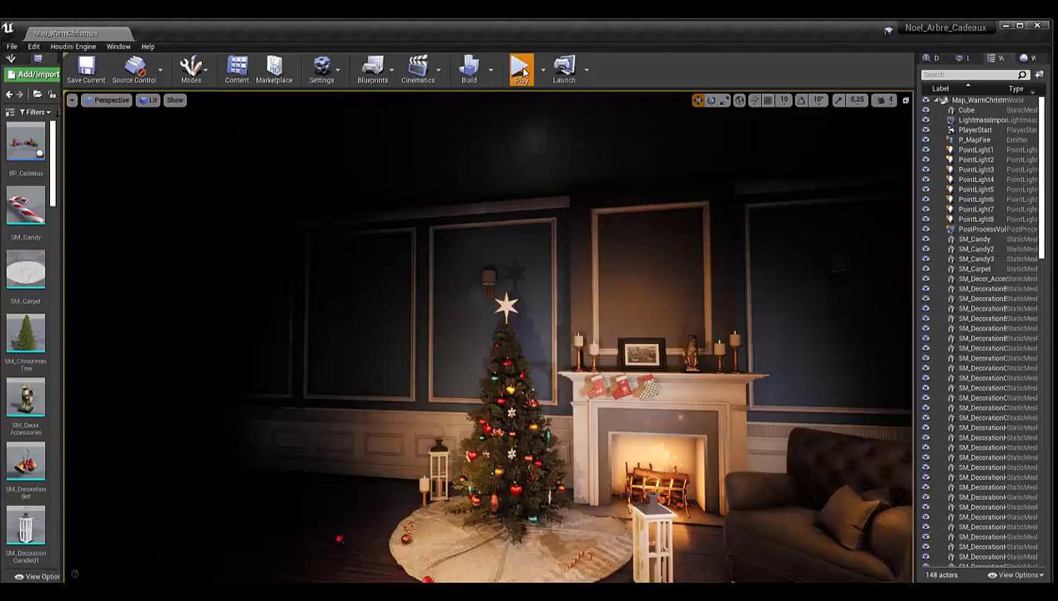
# Launch a Play-in-Editor session of the Map_WarmChristmas living-room level
pyautogui.click(517, 67)
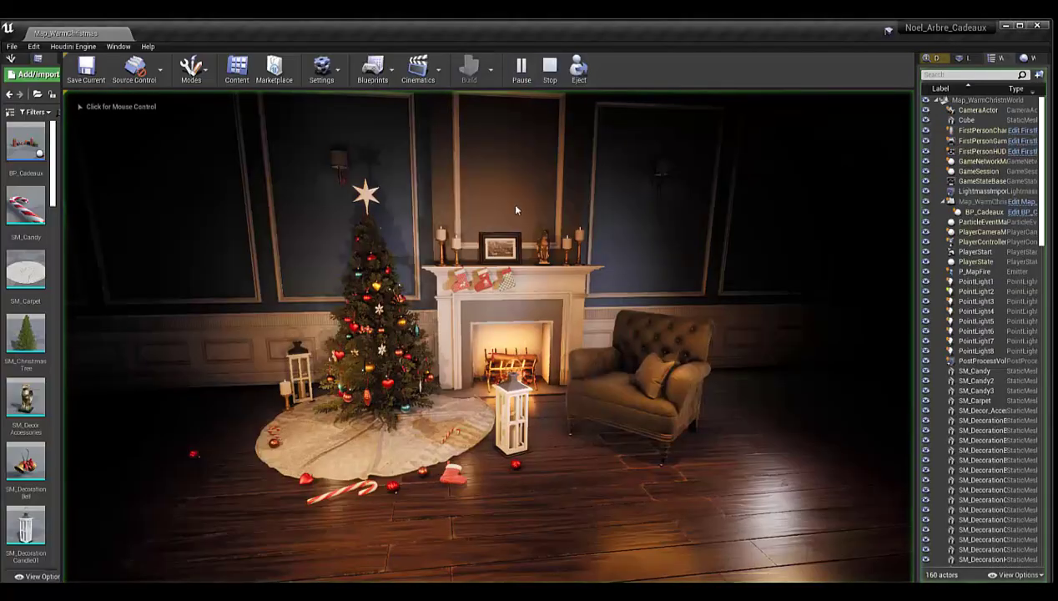
# Play the level twice, watching the gifts spawn under the tree, then stop playing
pyautogui.click(469, 426)
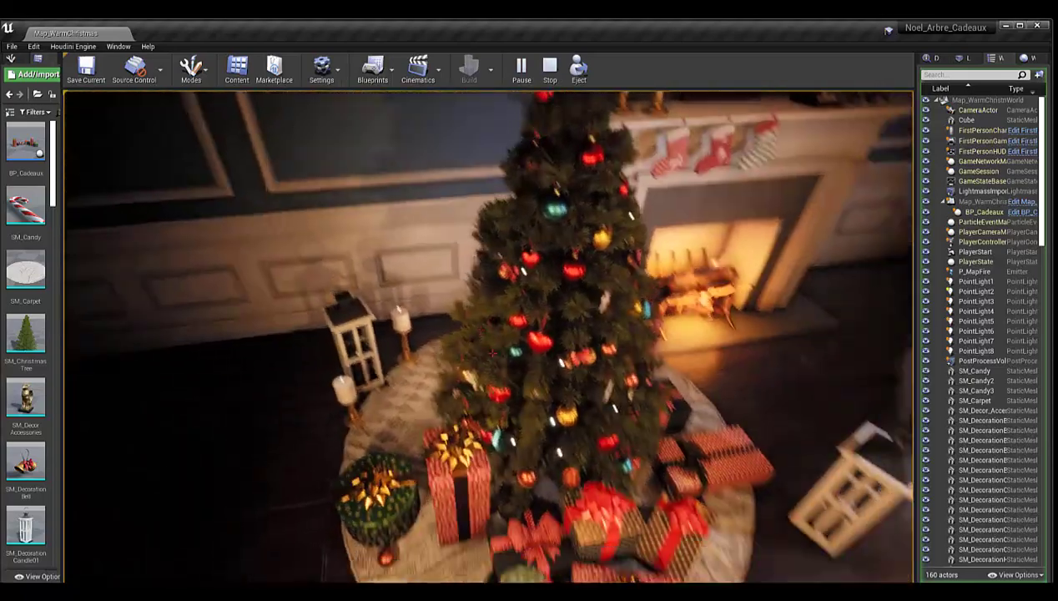
pyautogui.press('Escape')
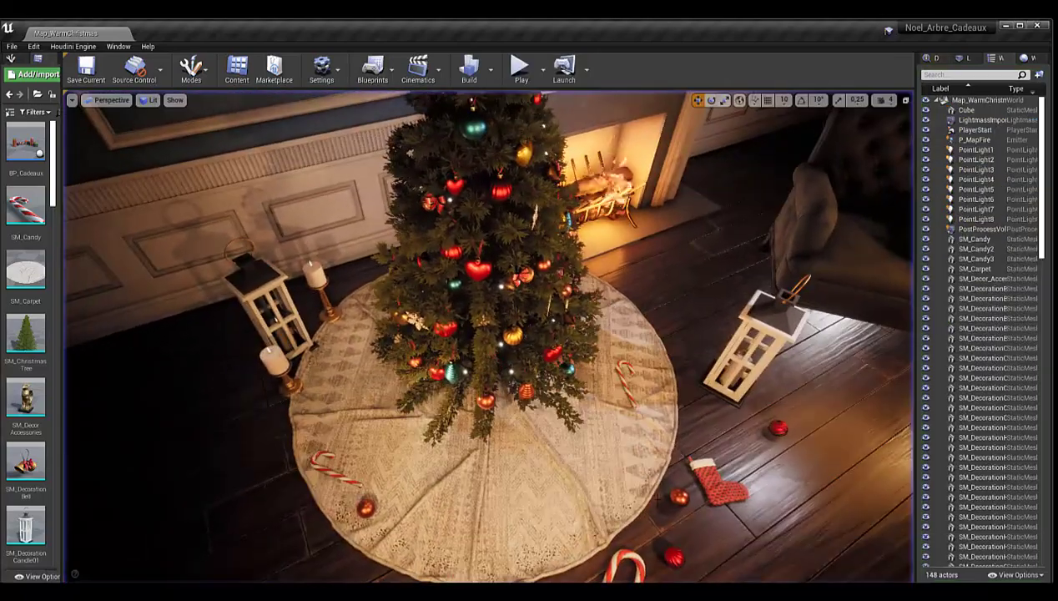
pyautogui.hotkey('alt', 'p')
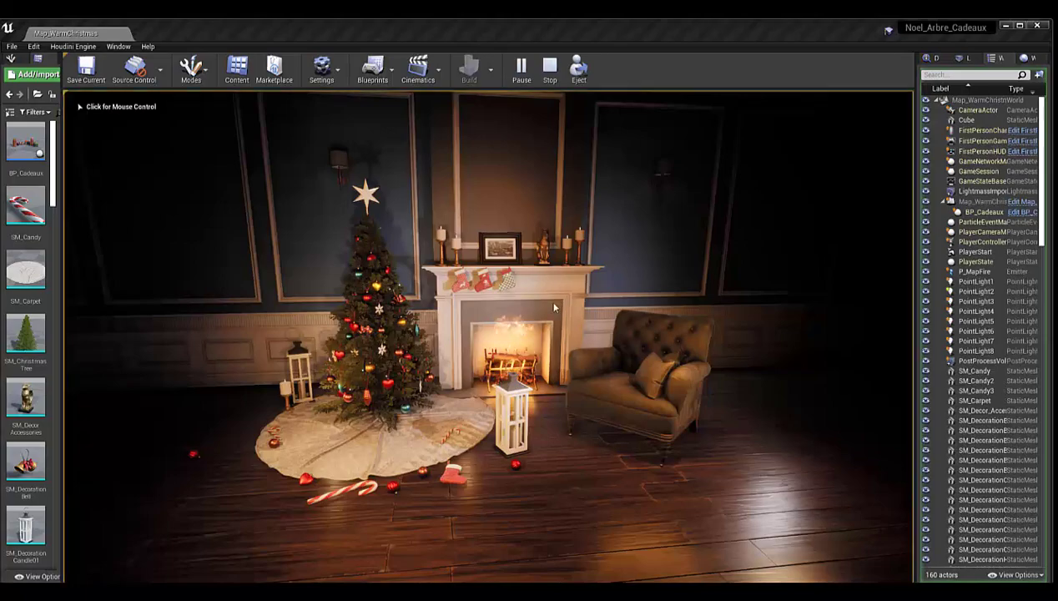
pyautogui.click(480, 416)
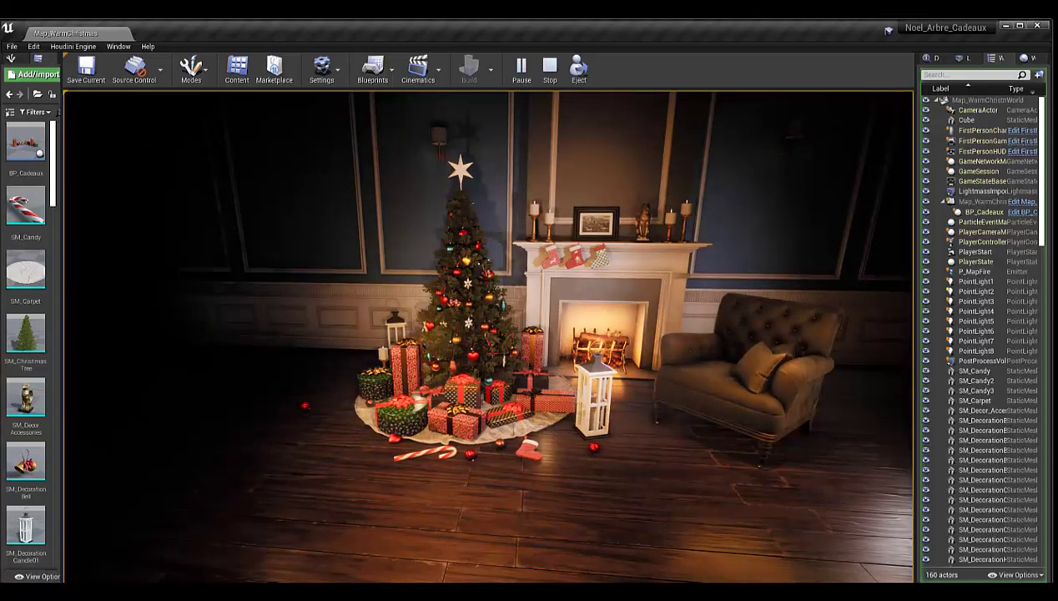
pyautogui.press('Escape')
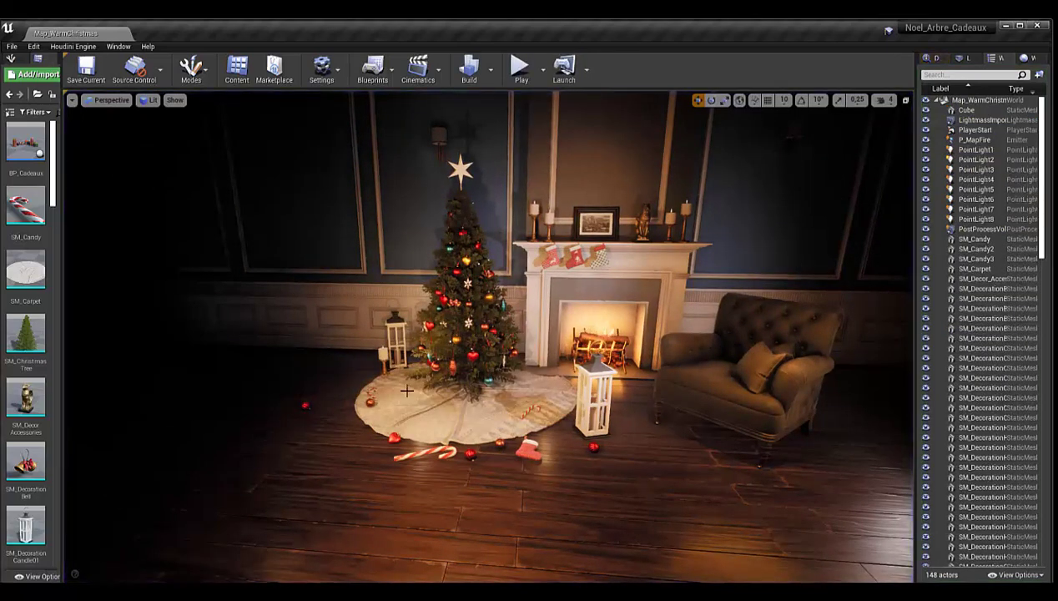
# Check the Blueprints menu, then widen the left actor placement panel
pyautogui.click(390, 72)
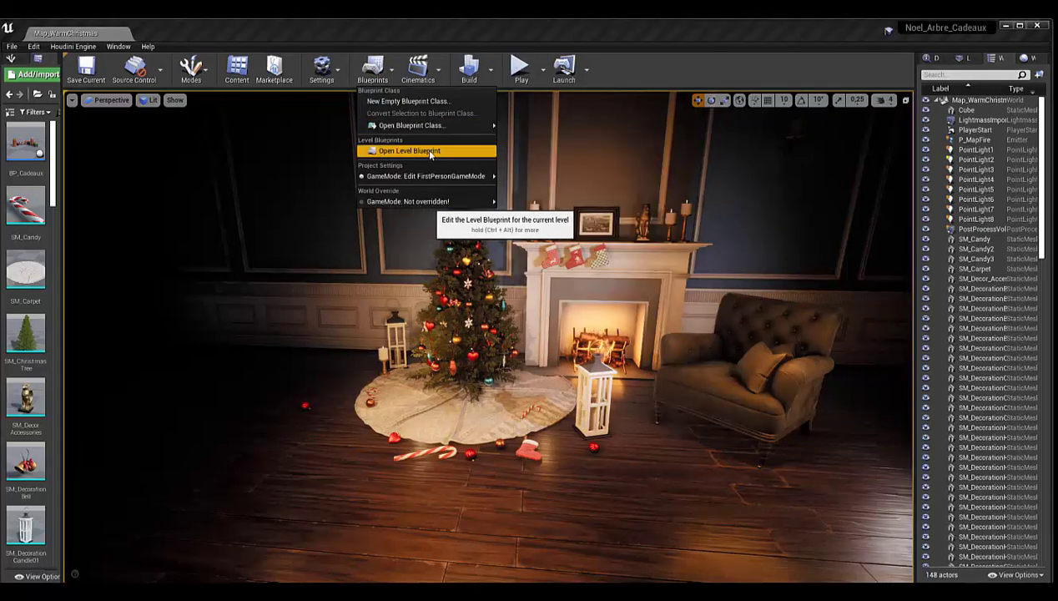
pyautogui.moveTo(426, 176)
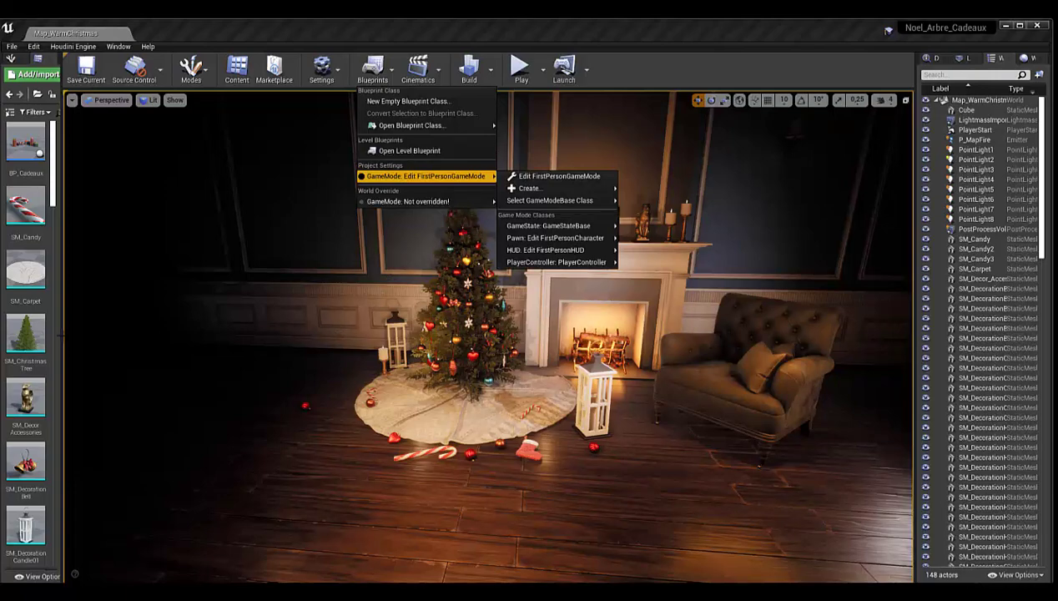
pyautogui.moveTo(59, 333)
pyautogui.mouseDown()
pyautogui.moveTo(193, 348)
pyautogui.moveTo(151, 306)
pyautogui.mouseUp()
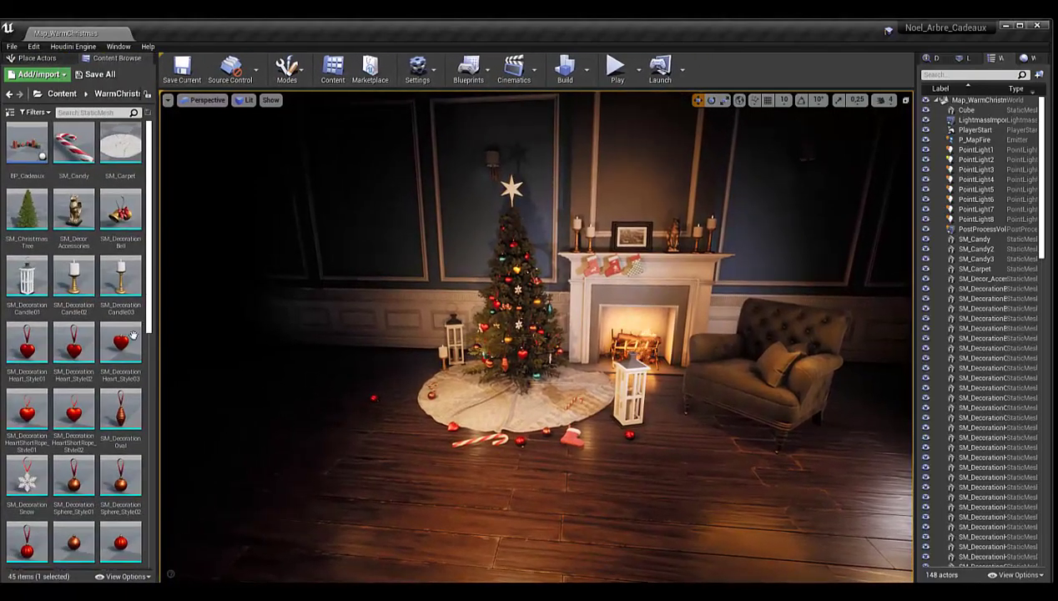
# Dock the Content Browser below the viewport
pyautogui.scroll(-3, 133, 336)
pyautogui.scroll(-3, 132, 336)
pyautogui.scroll(-3, 133, 336)
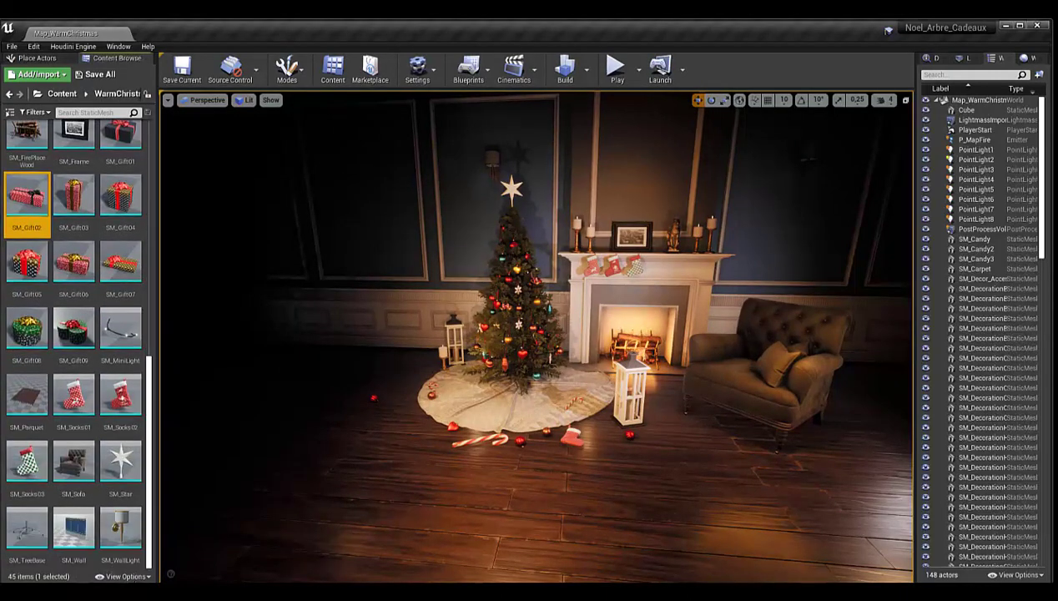
pyautogui.scroll(5, 133, 333)
pyautogui.scroll(4, 134, 334)
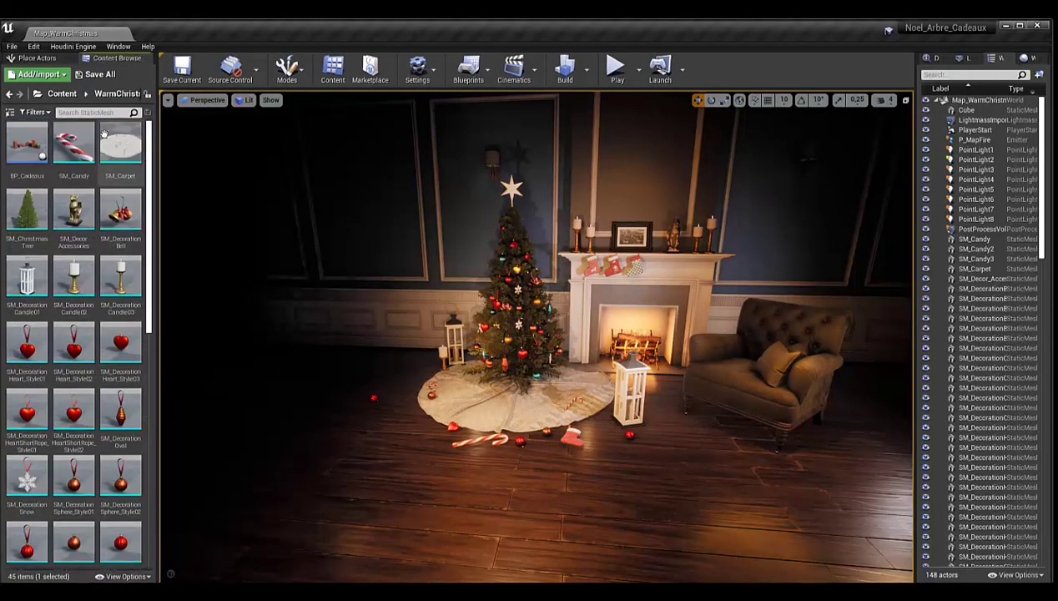
pyautogui.moveTo(117, 59)
pyautogui.mouseDown()
pyautogui.moveTo(219, 345)
pyautogui.moveTo(200, 345)
pyautogui.moveTo(200, 584)
pyautogui.moveTo(256, 330)
pyautogui.mouseUp()
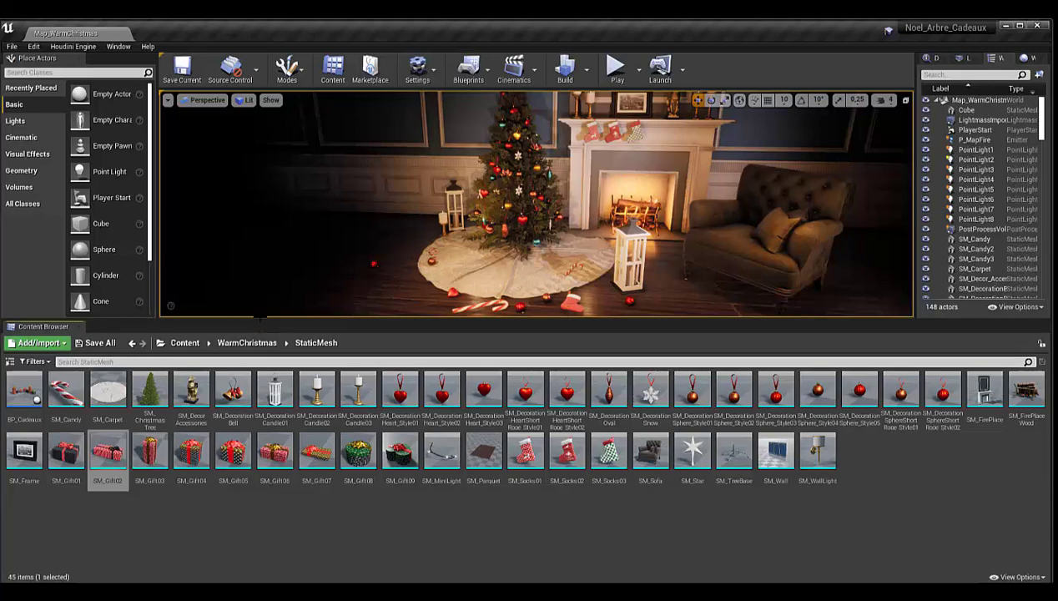
# Make the viewport taller, then start a new Blueprint Class and cancel the Pick Parent Class dialog
pyautogui.moveTo(258, 318)
pyautogui.mouseDown()
pyautogui.moveTo(257, 437)
pyautogui.moveTo(258, 381)
pyautogui.mouseUp()
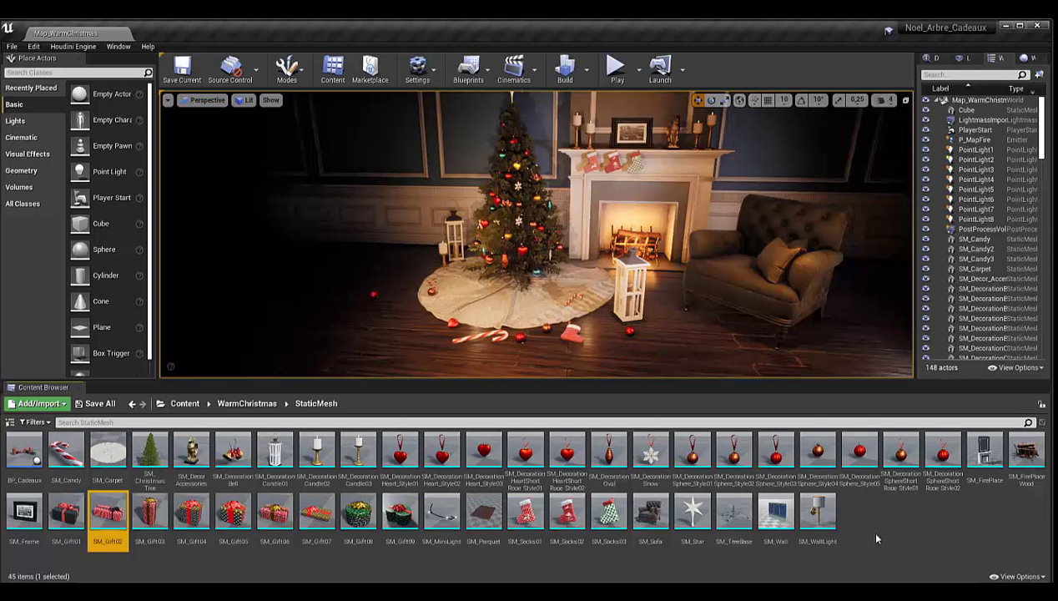
pyautogui.click(874, 544)
pyautogui.rightClick(873, 544)
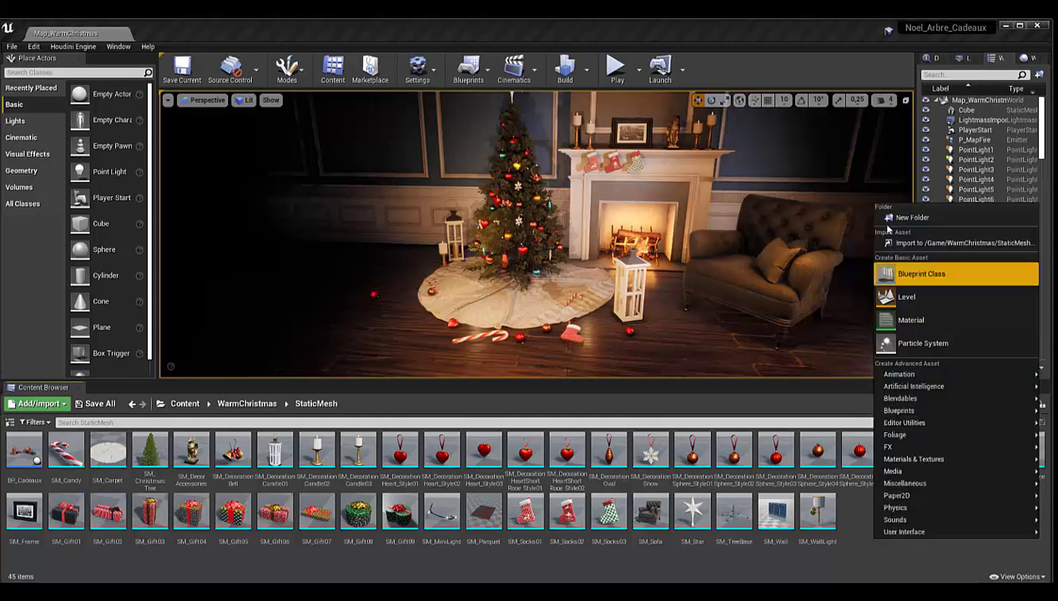
pyautogui.click(922, 275)
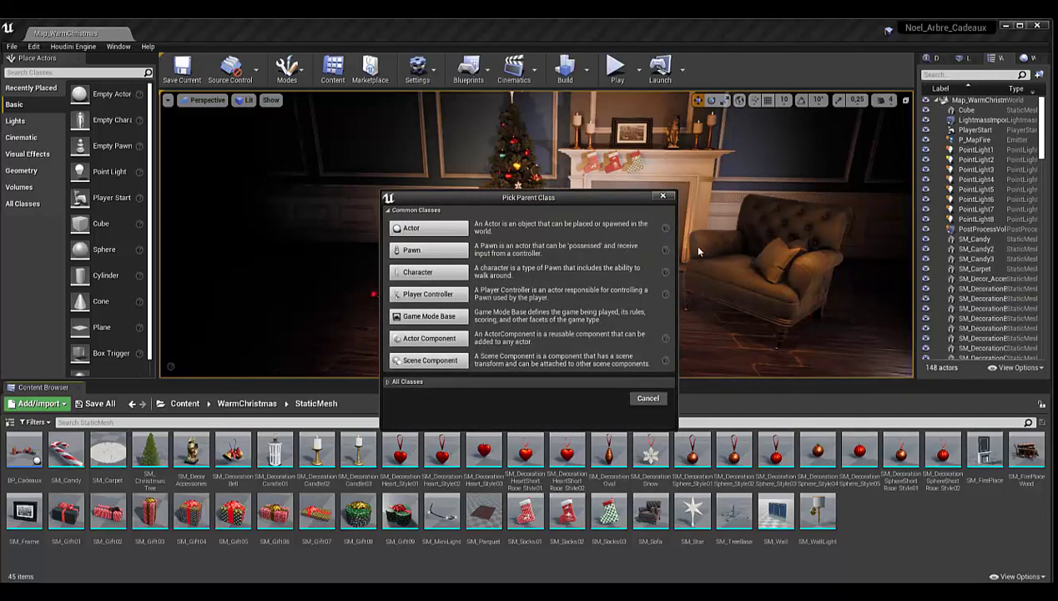
pyautogui.click(663, 198)
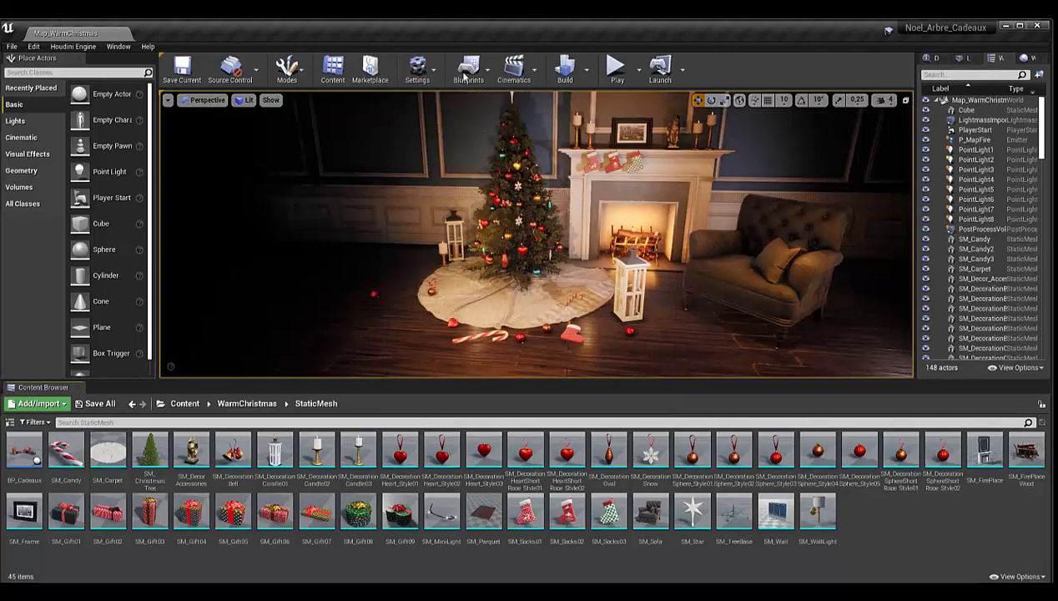
# Open the Level Blueprint and frame Event BeginPlay and Event Tick in the graph
pyautogui.click(488, 74)
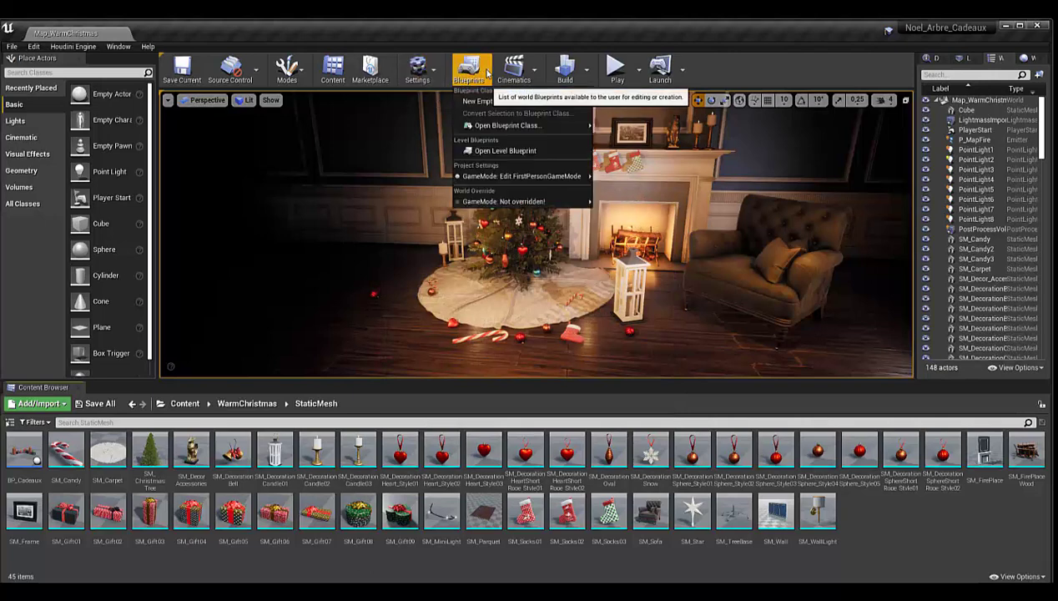
pyautogui.click(510, 151)
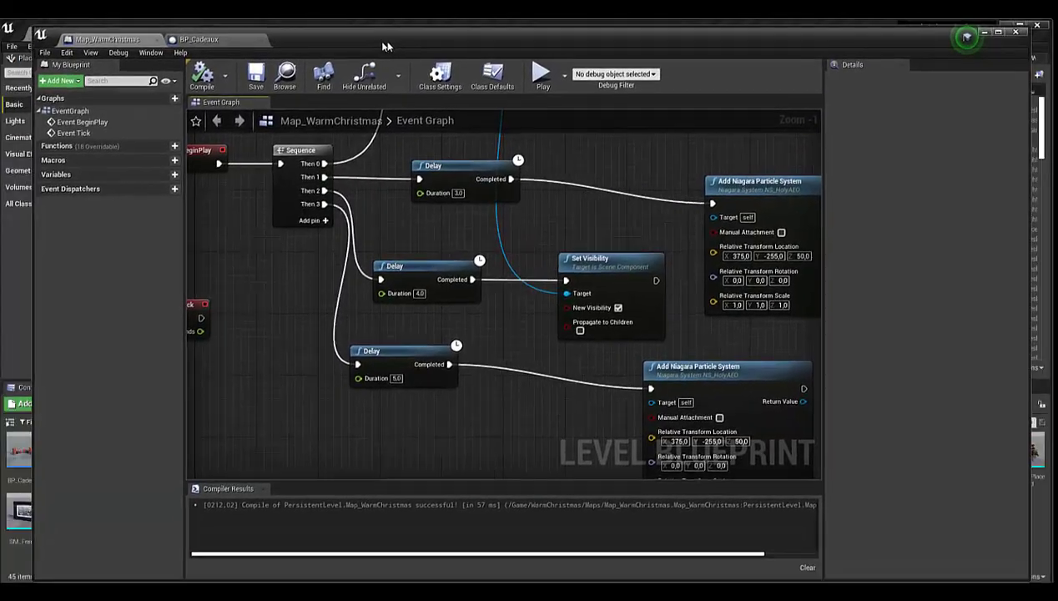
pyautogui.scroll(-2, 294, 277)
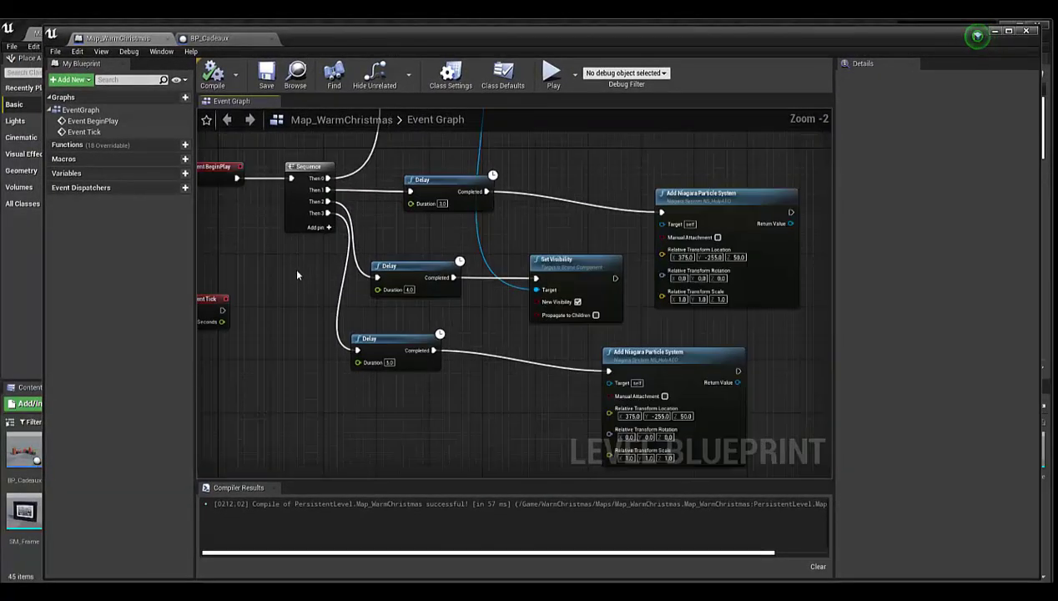
pyautogui.moveTo(293, 277); pyautogui.dragTo(320, 343, button='right')
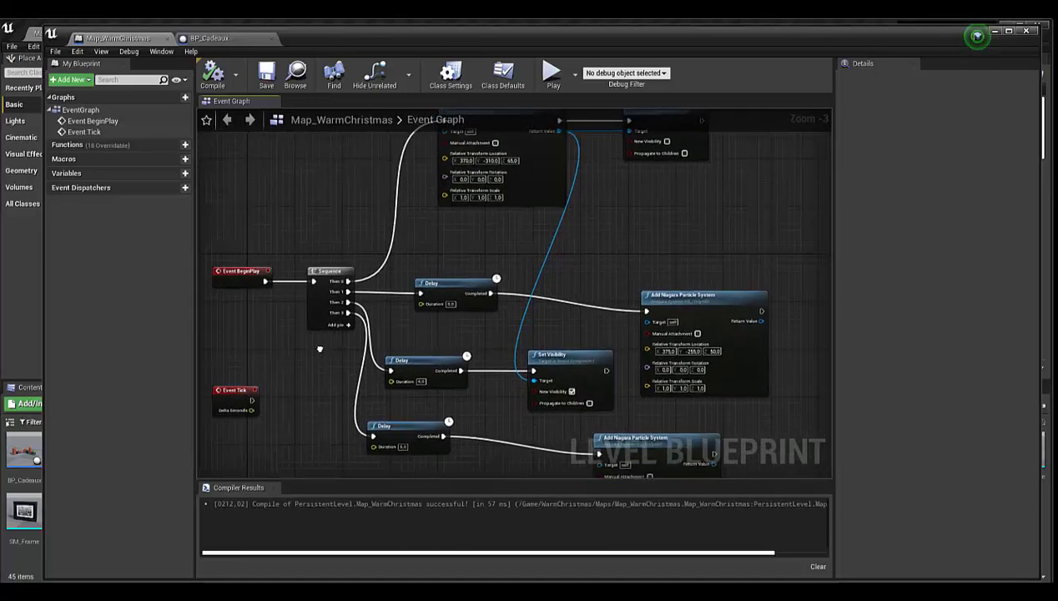
pyautogui.moveTo(319, 347)
pyautogui.mouseDown(button='right')
pyautogui.moveTo(349, 361)
pyautogui.moveTo(346, 340)
pyautogui.mouseUp(button='right')
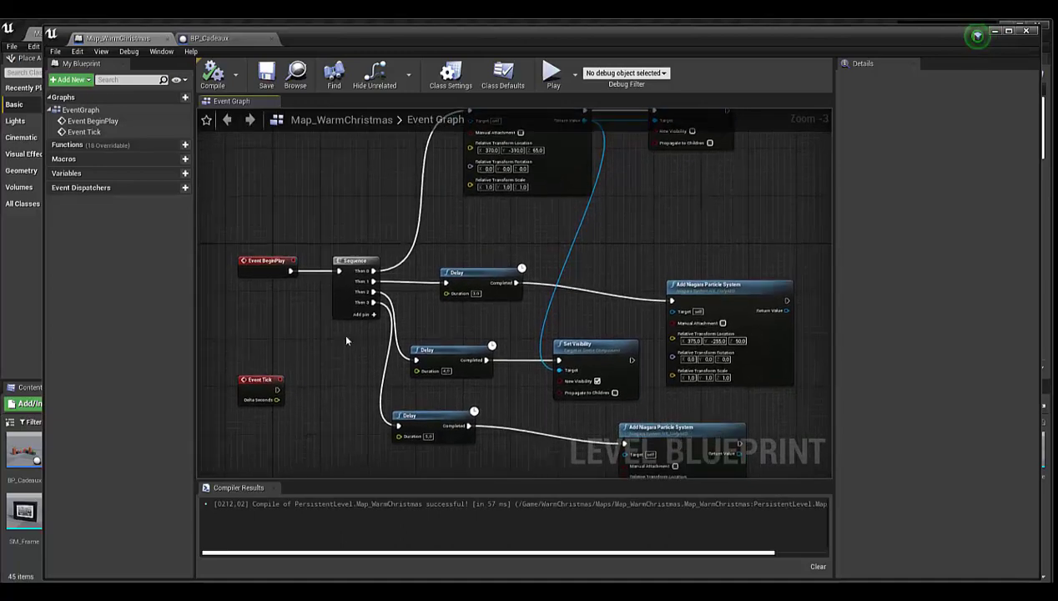
# Nudge the 4-second Delay node up and place Event Tick just below Event BeginPlay
pyautogui.moveTo(436, 351); pyautogui.dragTo(457, 333)
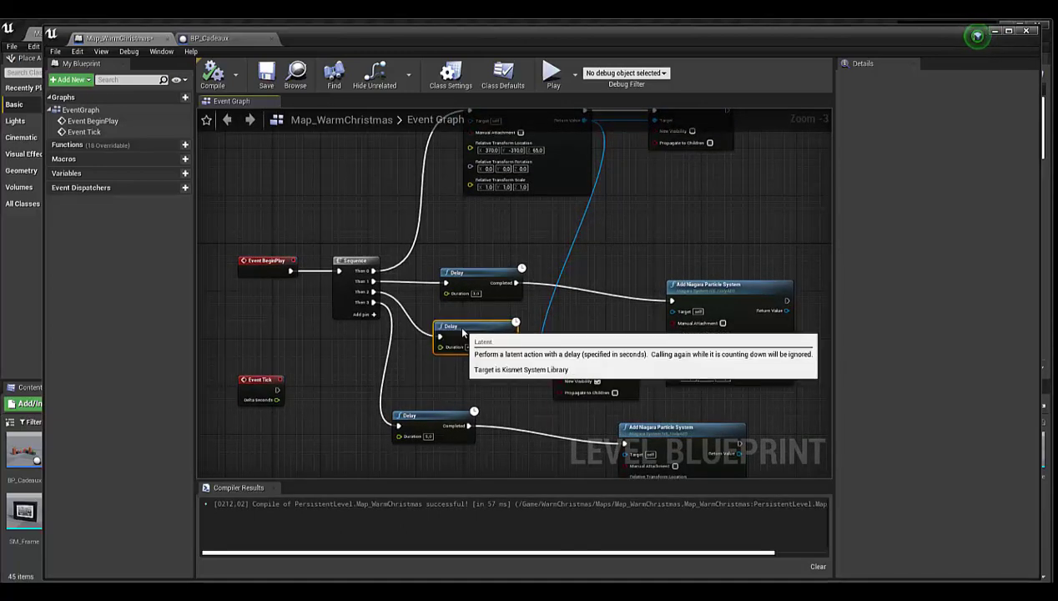
pyautogui.scroll(2, 293, 321)
pyautogui.moveTo(236, 243); pyautogui.dragTo(300, 303, button='right')
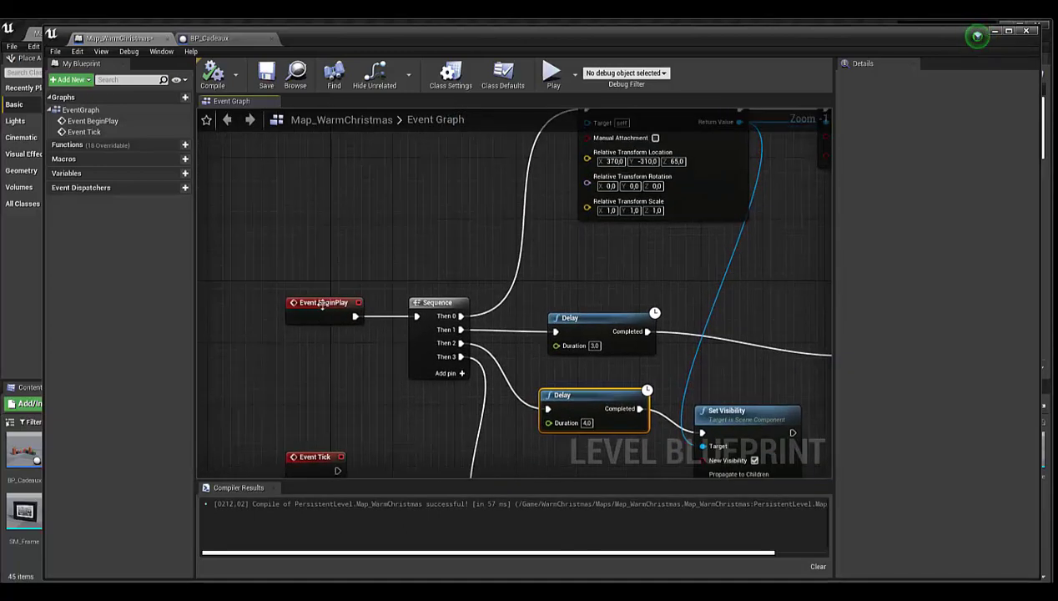
pyautogui.click(300, 303)
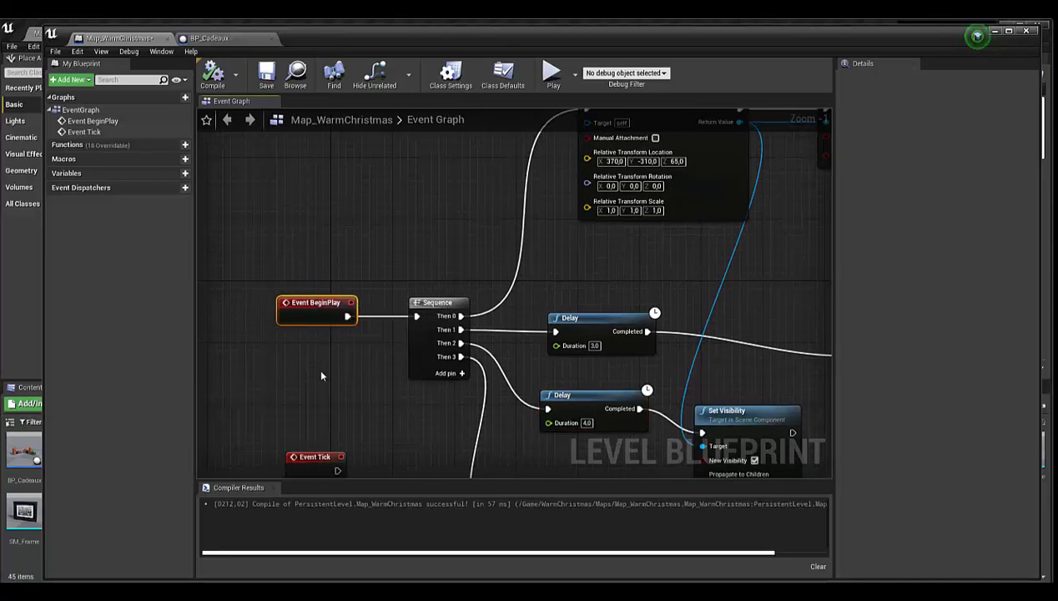
pyautogui.moveTo(317, 367); pyautogui.dragTo(316, 327, button='right')
pyautogui.moveTo(309, 412); pyautogui.dragTo(303, 320)
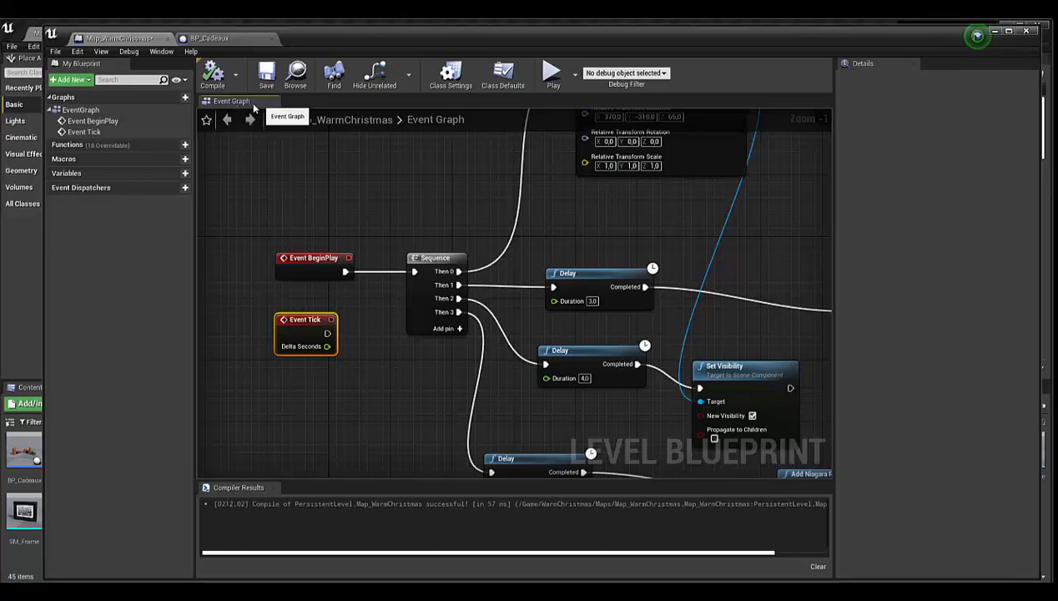
# Look at the BP_Cadeaux blueprint, then return to the Level Blueprint's Event Graph
pyautogui.click(206, 40)
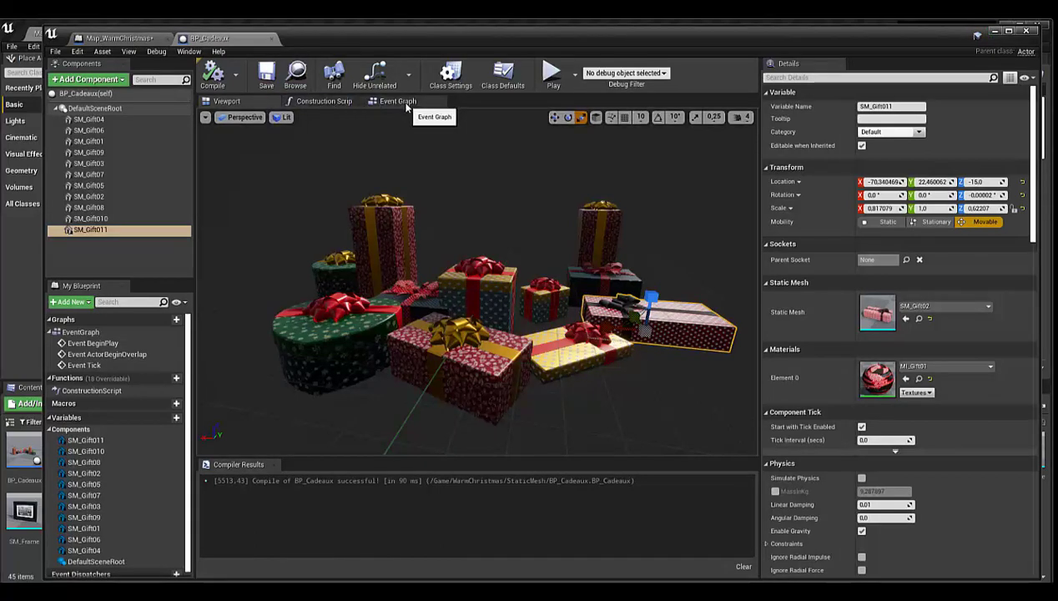
pyautogui.click(119, 38)
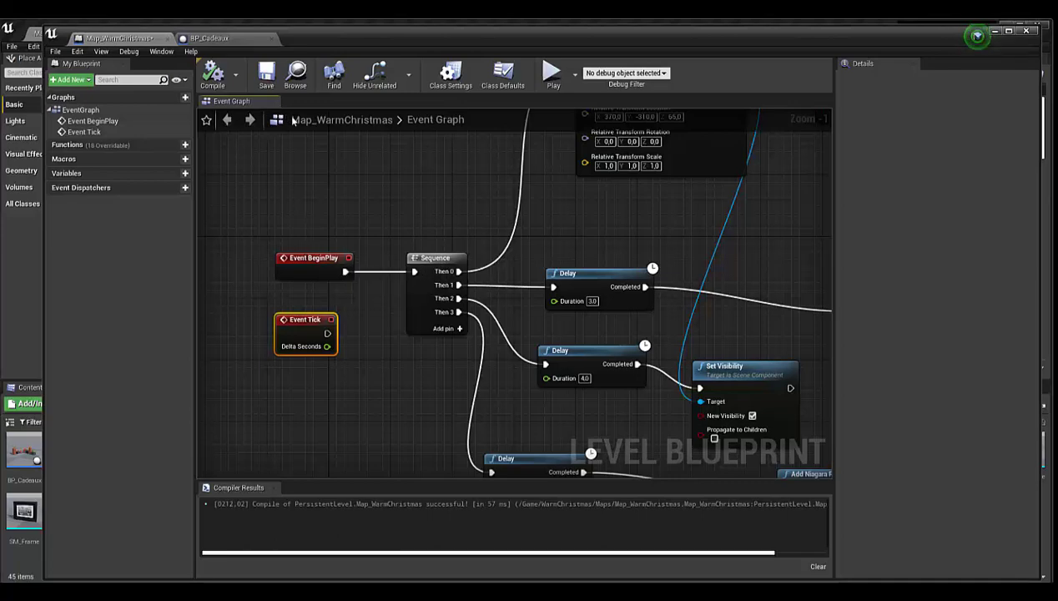
# Connect Event BeginPlay's exec pin to the Sequence node's input
pyautogui.click(315, 260)
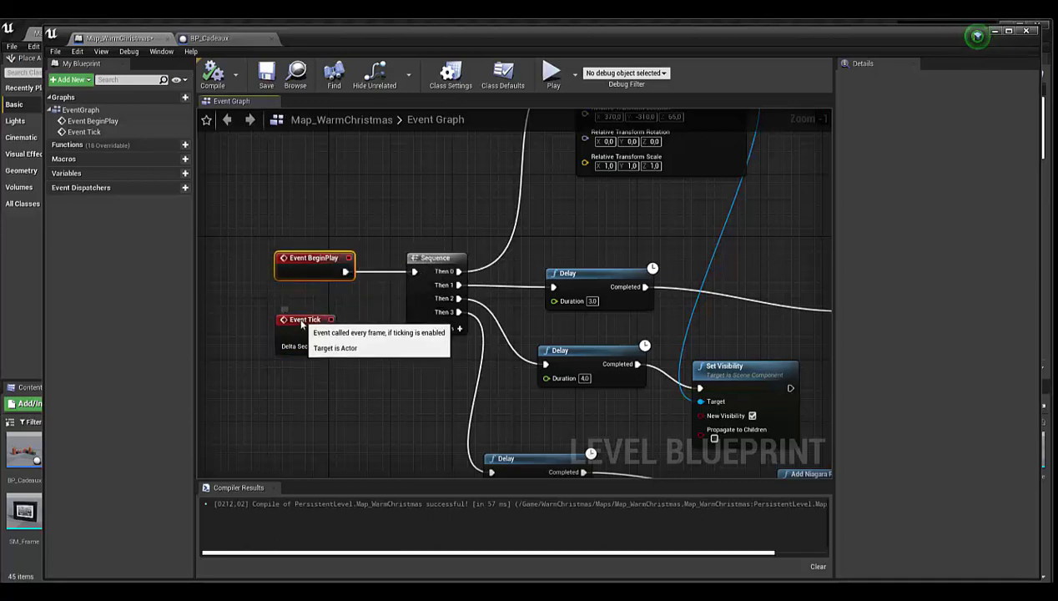
pyautogui.moveTo(302, 324); pyautogui.dragTo(303, 332)
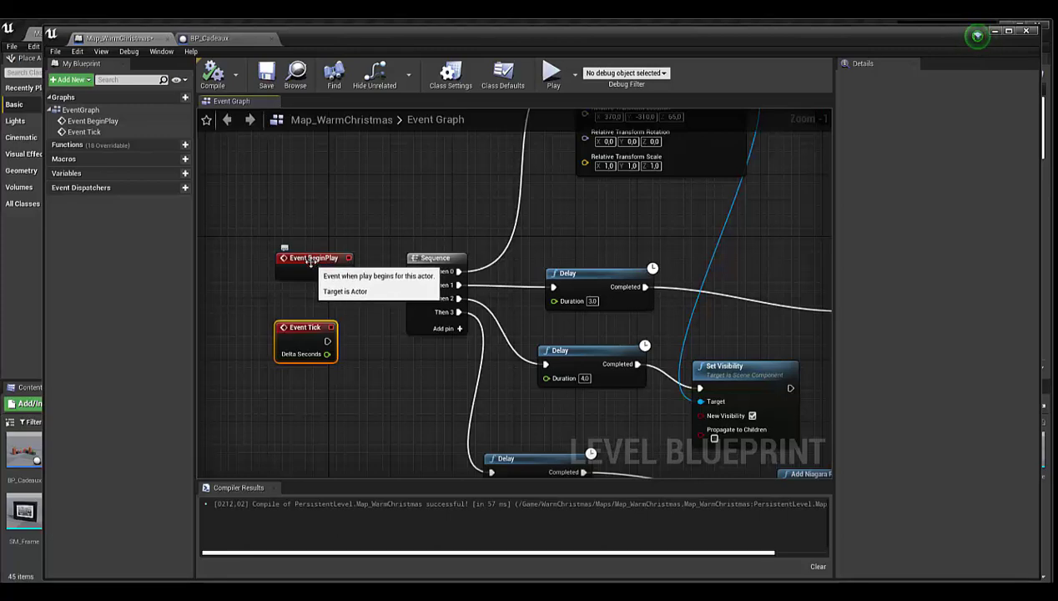
pyautogui.moveTo(344, 271); pyautogui.dragTo(413, 271)
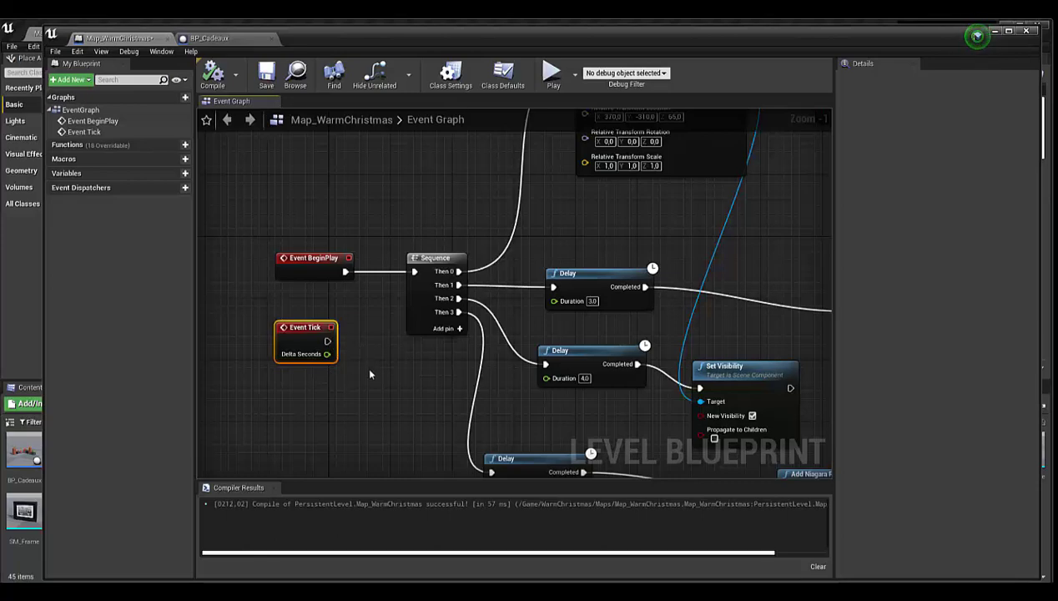
# Reposition Event Tick just beneath Event BeginPlay
pyautogui.moveTo(373, 375); pyautogui.dragTo(345, 413, button='right')
pyautogui.scroll(-1, 363, 374)
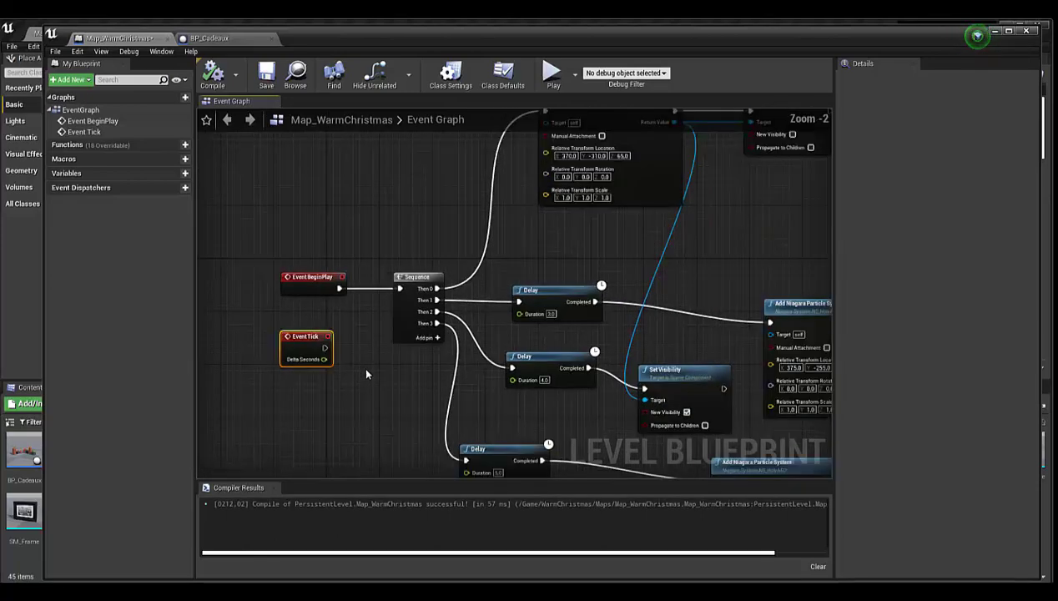
pyautogui.moveTo(308, 338); pyautogui.dragTo(316, 372)
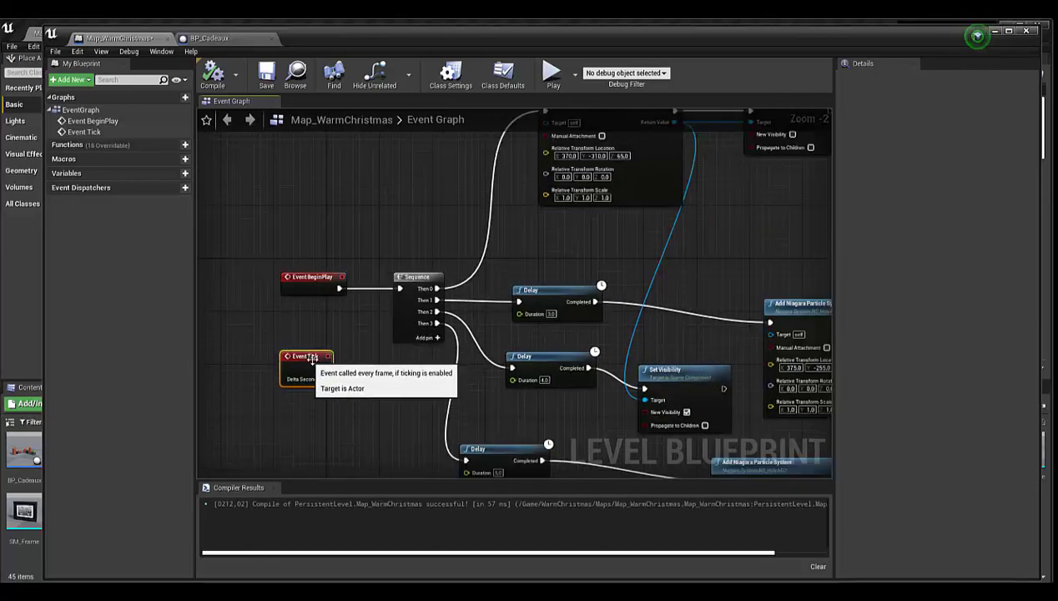
pyautogui.moveTo(359, 359); pyautogui.dragTo(365, 306, button='right')
pyautogui.moveTo(333, 323); pyautogui.dragTo(328, 296)
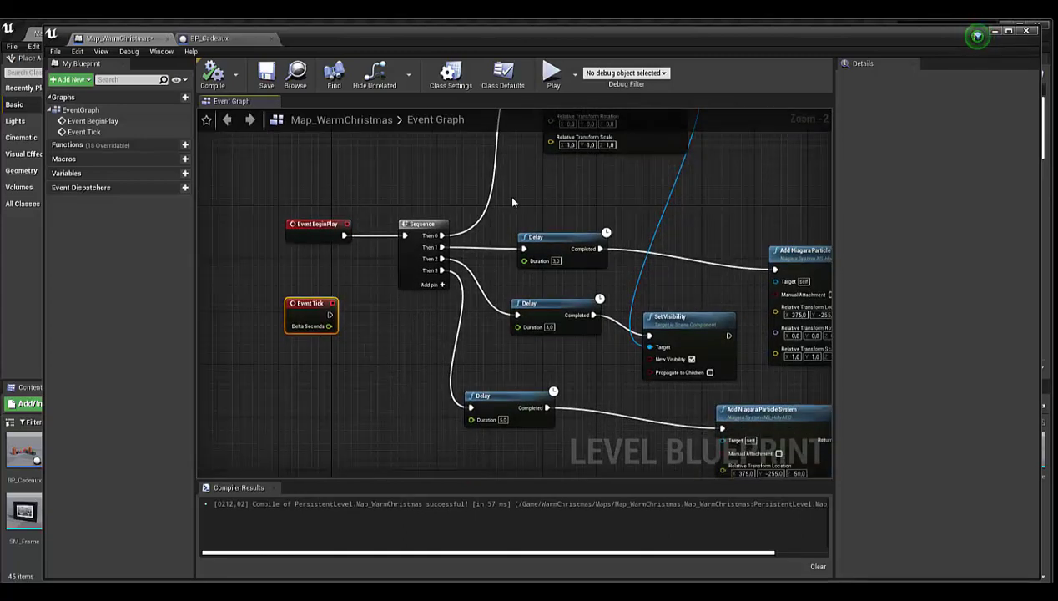
# Widen the Event Graph by dragging both side panel splitters, then re-centre the nodes
pyautogui.moveTo(538, 195); pyautogui.dragTo(527, 242, button='right')
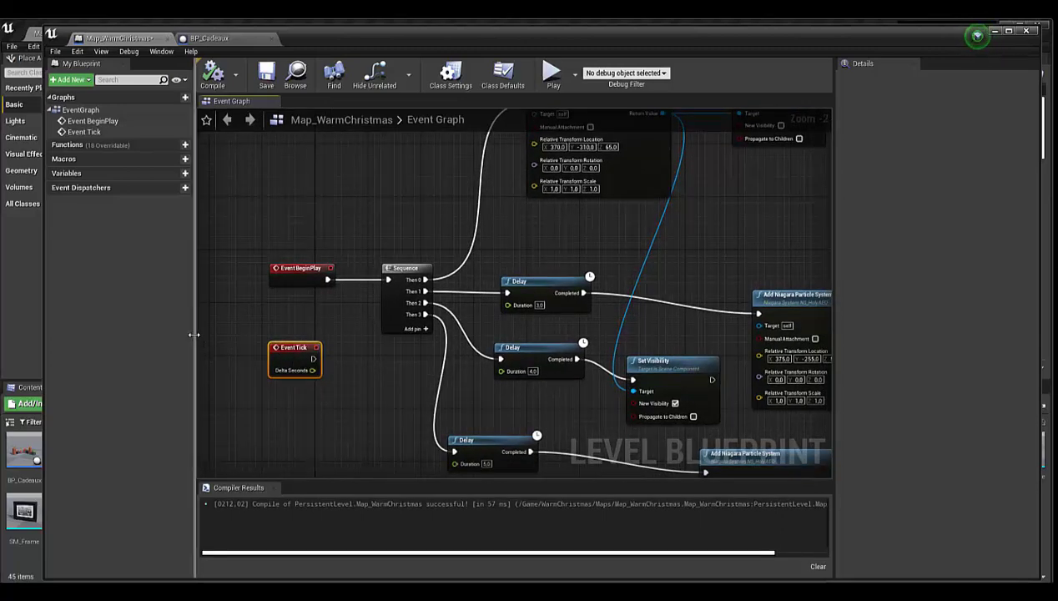
pyautogui.moveTo(194, 334); pyautogui.dragTo(164, 330)
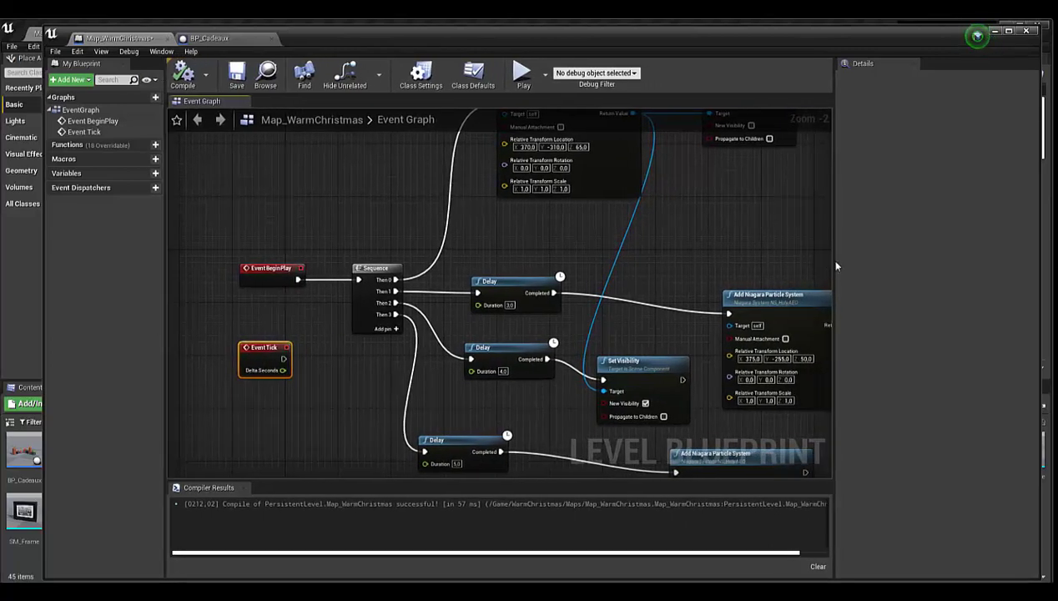
pyautogui.moveTo(835, 261); pyautogui.dragTo(922, 261)
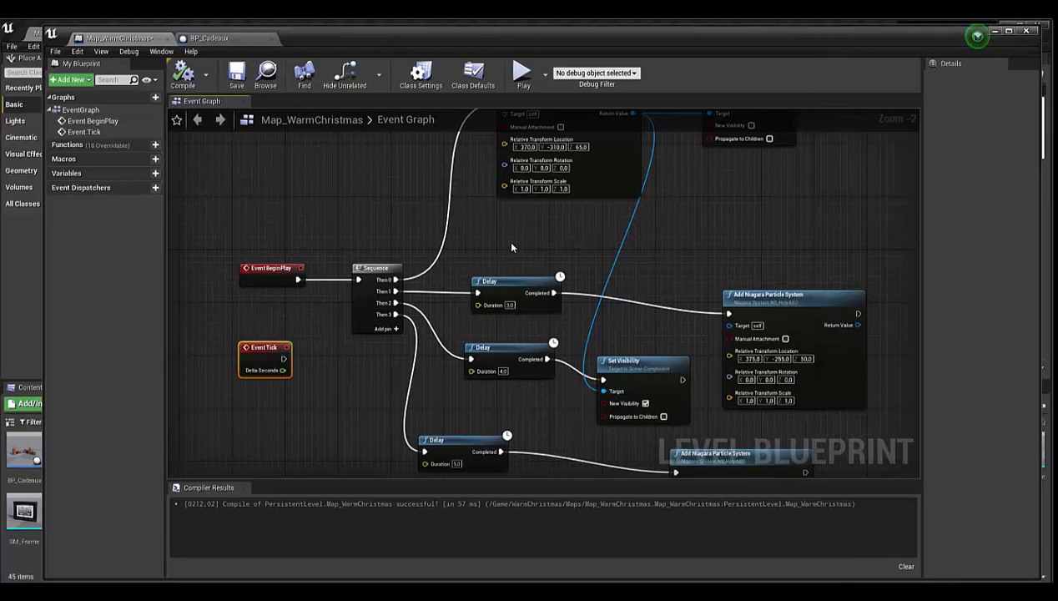
pyautogui.moveTo(514, 234); pyautogui.dragTo(485, 300, button='right')
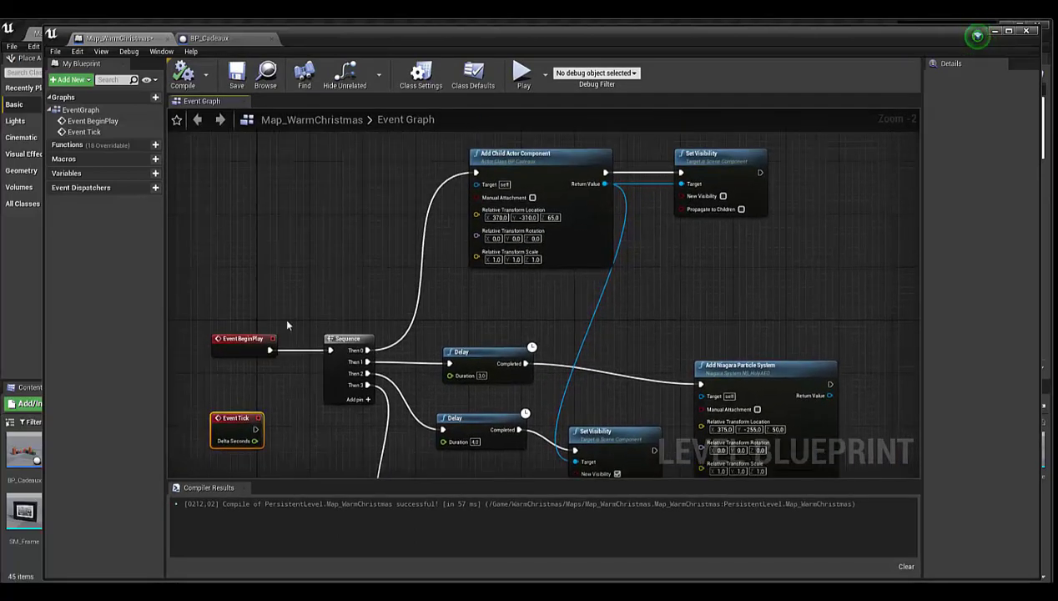
# Shift the Sequence node left to line up with Event BeginPlay
pyautogui.scroll(2, 271, 311)
pyautogui.moveTo(271, 311); pyautogui.dragTo(278, 287, button='right')
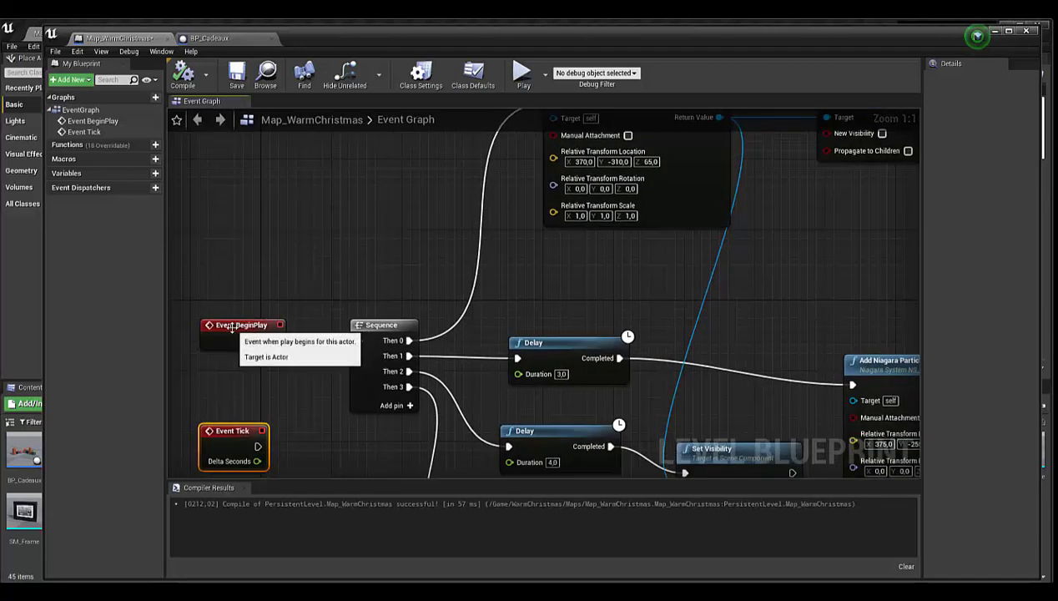
pyautogui.moveTo(375, 327); pyautogui.dragTo(345, 319)
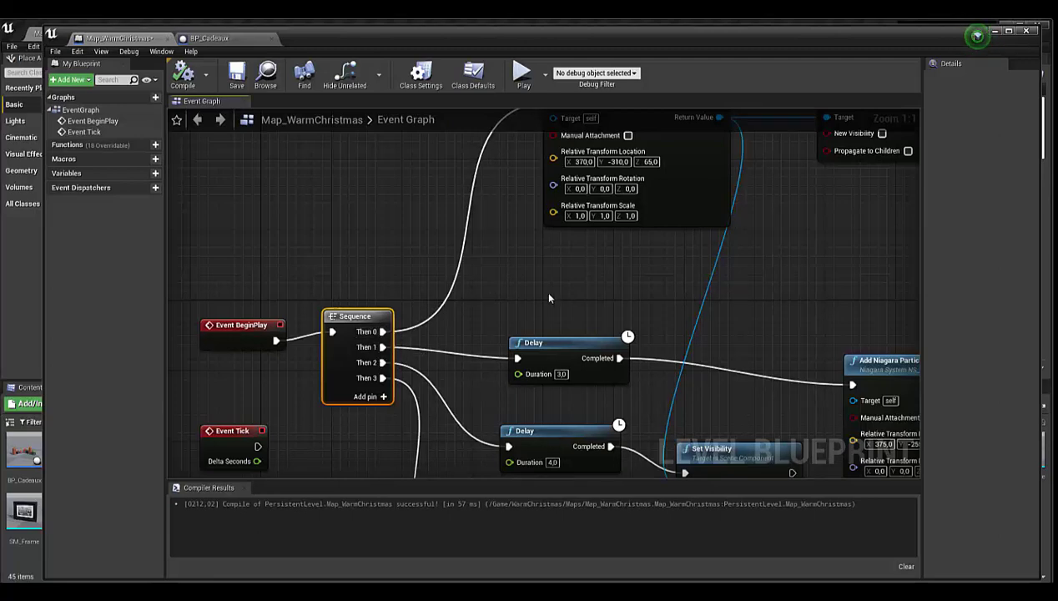
# Move Add Child Actor Component left, then drag the Blueprint window down to reveal the level
pyautogui.moveTo(572, 270); pyautogui.dragTo(494, 340, button='right')
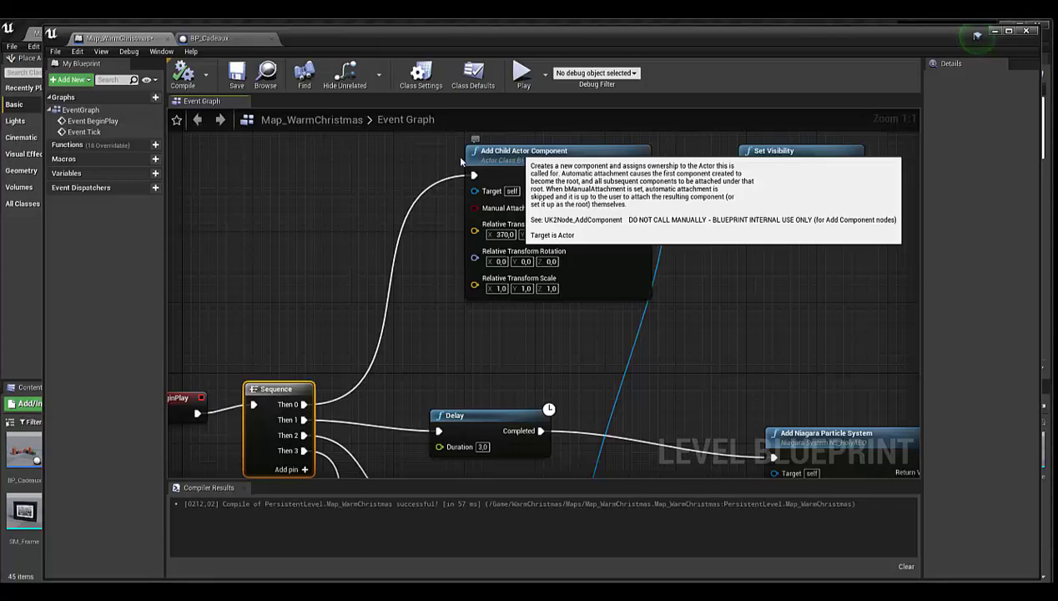
pyautogui.moveTo(566, 150); pyautogui.dragTo(501, 157)
pyautogui.click(758, 152)
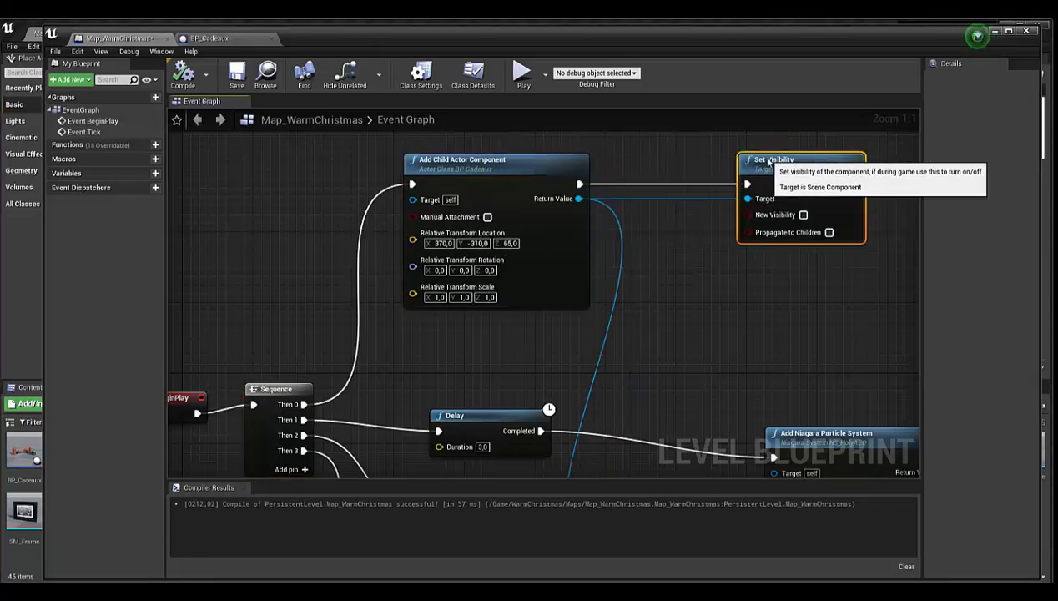
pyautogui.moveTo(427, 39)
pyautogui.mouseDown()
pyautogui.moveTo(413, 478)
pyautogui.moveTo(437, 451)
pyautogui.mouseUp()
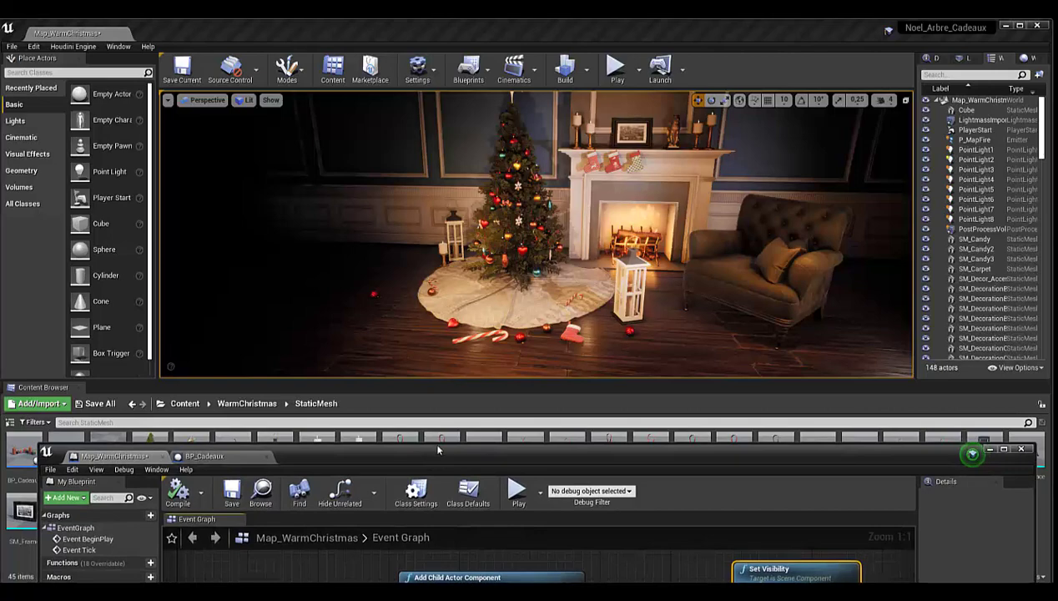
# Play the level to see the gifts spawn, then bring the Level Blueprint back in front
pyautogui.click(615, 66)
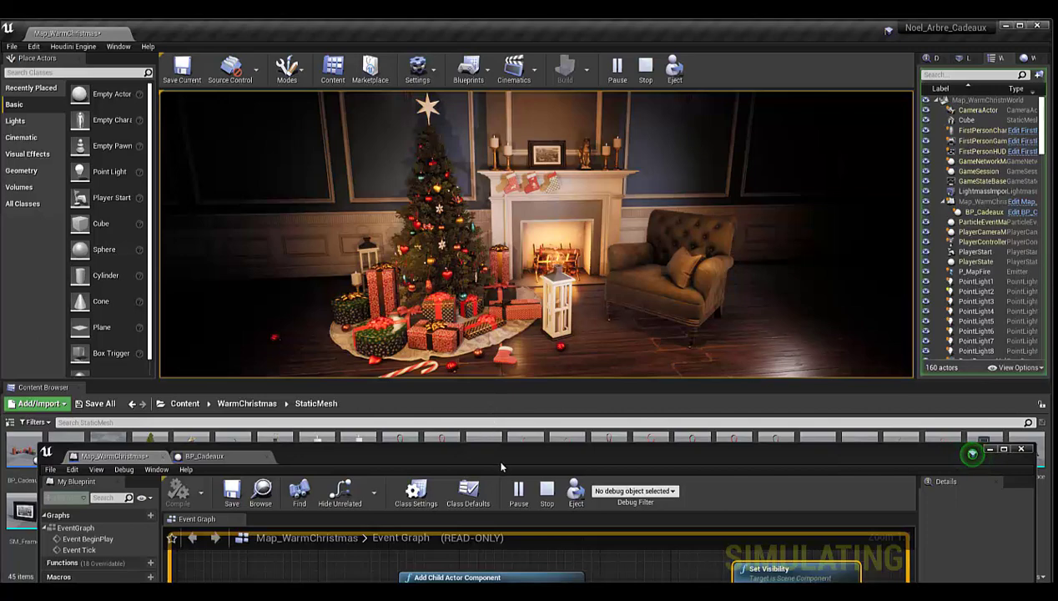
pyautogui.moveTo(496, 455); pyautogui.dragTo(513, 74)
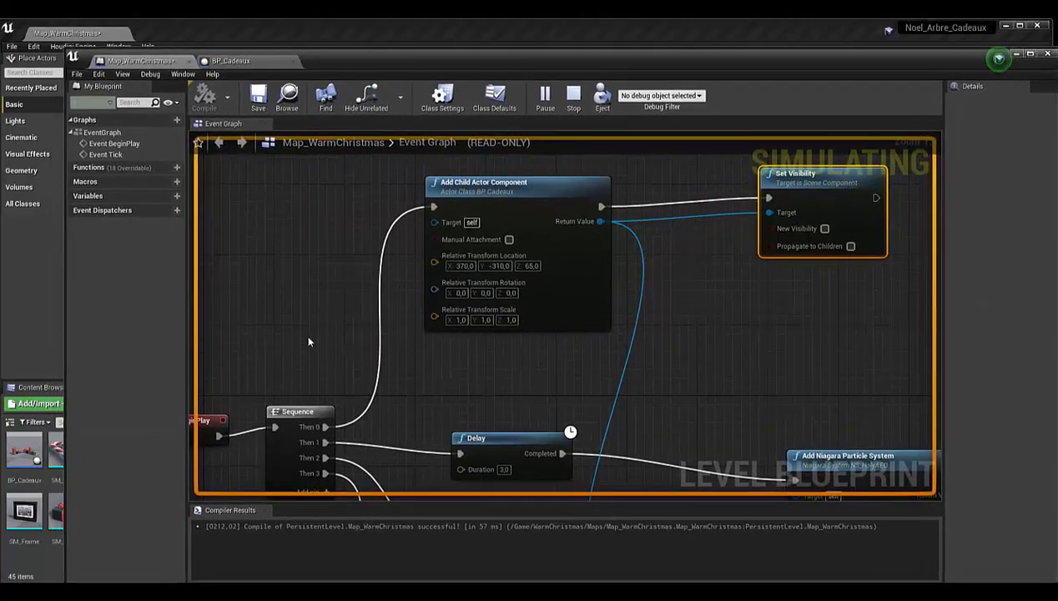
pyautogui.moveTo(308, 341); pyautogui.dragTo(375, 303, button='right')
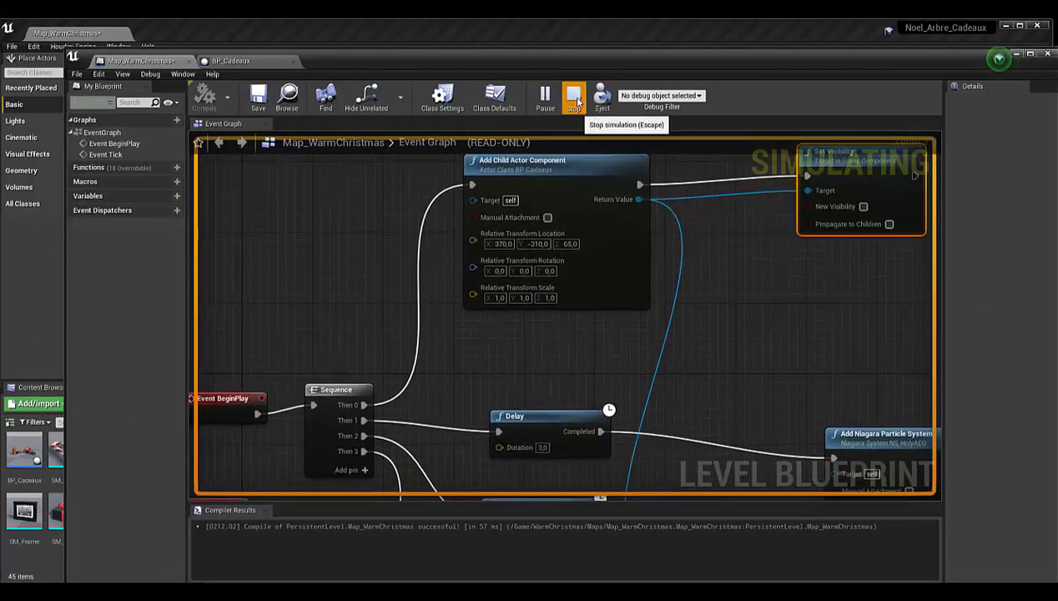
# Stop the play session and move the upper Delay node up into line
pyautogui.click(575, 100)
pyautogui.moveTo(468, 344); pyautogui.dragTo(458, 331, button='right')
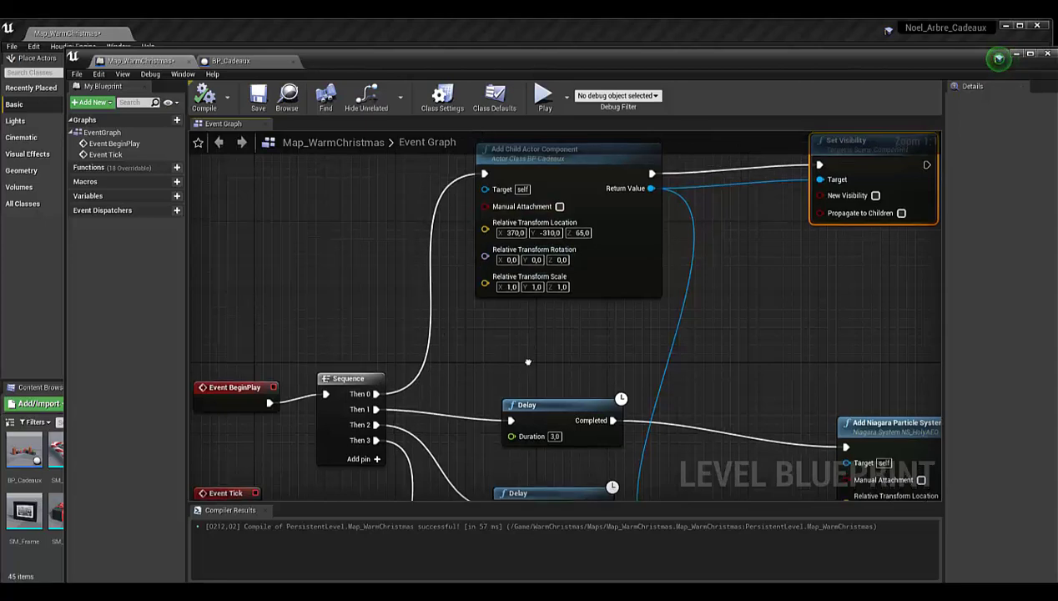
pyautogui.moveTo(540, 401); pyautogui.dragTo(540, 386, button='right')
pyautogui.moveTo(541, 386); pyautogui.dragTo(540, 350)
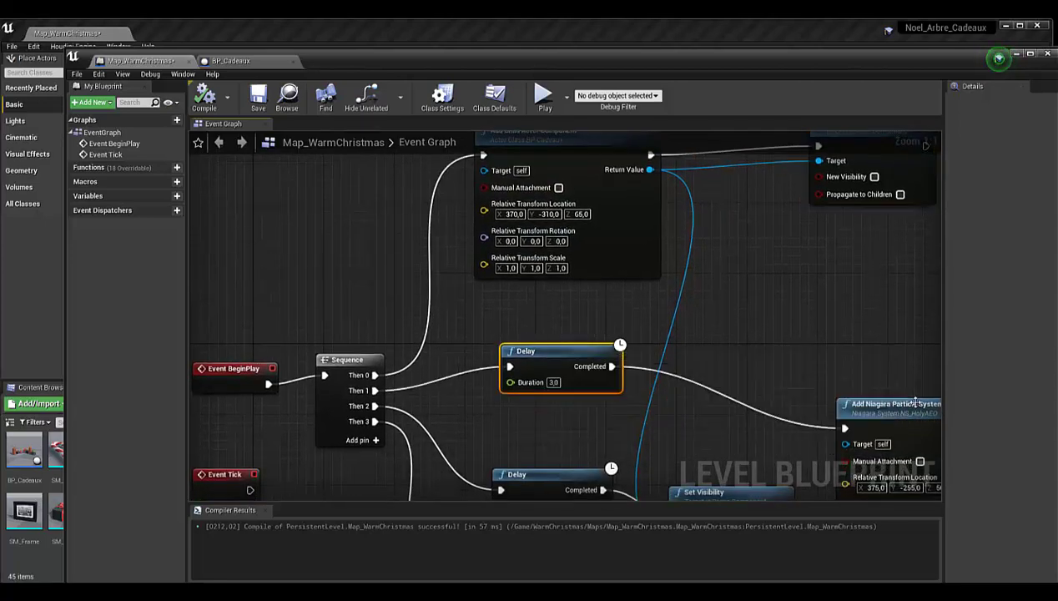
# Tidy the Add Niagara Particle System, lower Delay and Set Visibility nodes into a neat layout
pyautogui.moveTo(895, 404); pyautogui.dragTo(839, 324)
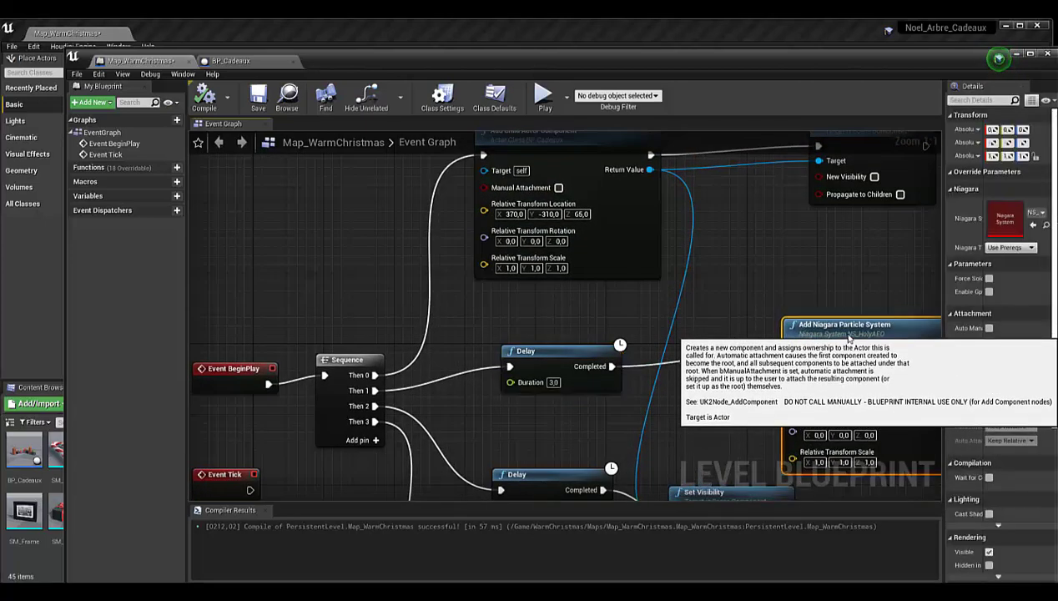
pyautogui.moveTo(697, 416); pyautogui.dragTo(689, 297, button='right')
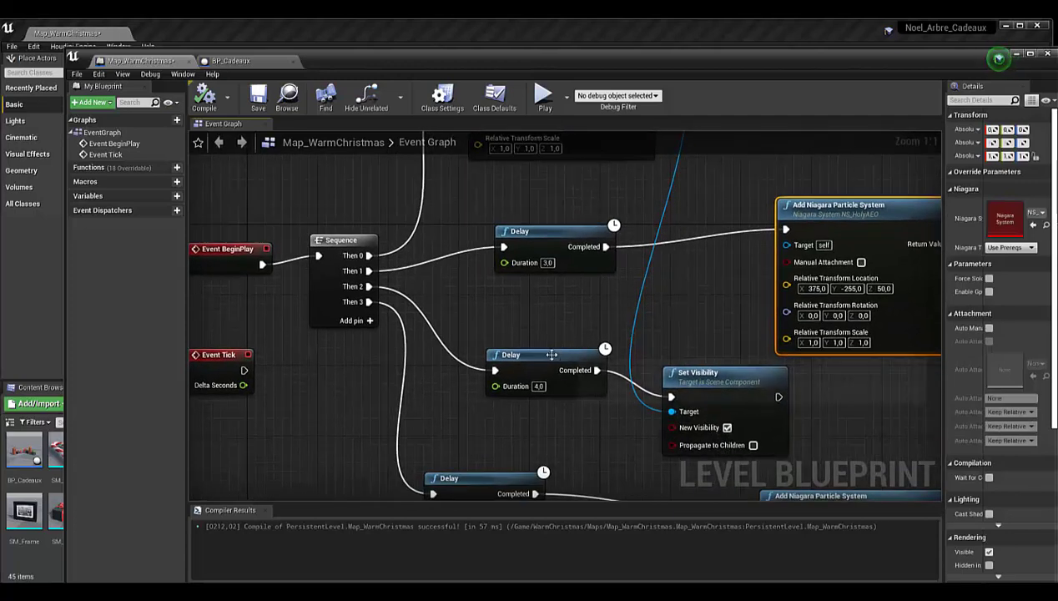
pyautogui.moveTo(551, 354); pyautogui.dragTo(561, 320)
pyautogui.moveTo(697, 373)
pyautogui.mouseDown()
pyautogui.moveTo(757, 381)
pyautogui.moveTo(663, 390)
pyautogui.mouseUp()
pyautogui.moveTo(465, 477); pyautogui.dragTo(453, 368, button='right')
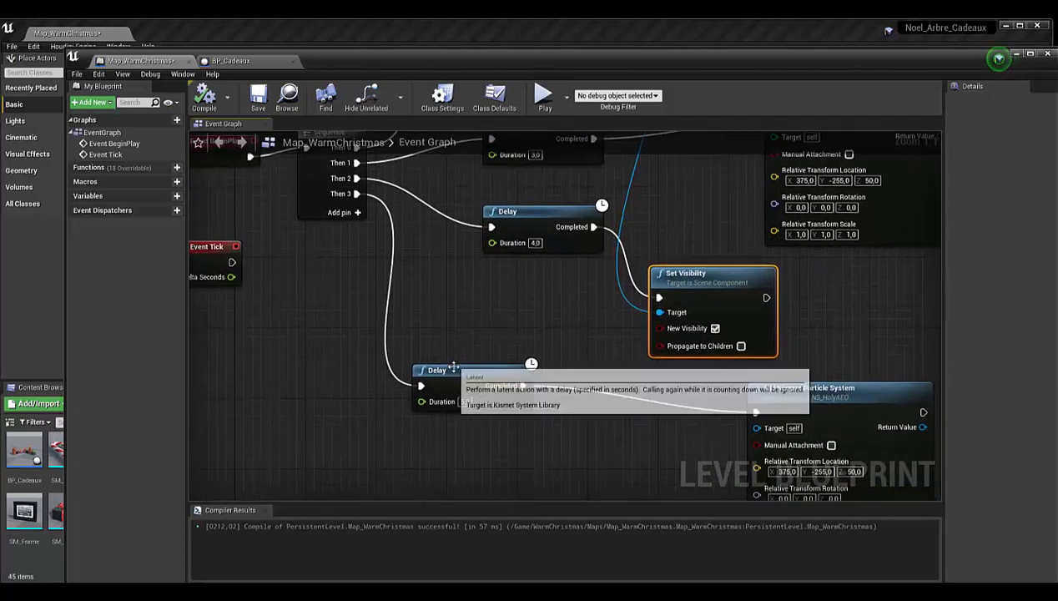
pyautogui.moveTo(453, 368); pyautogui.dragTo(506, 403)
pyautogui.click(759, 406)
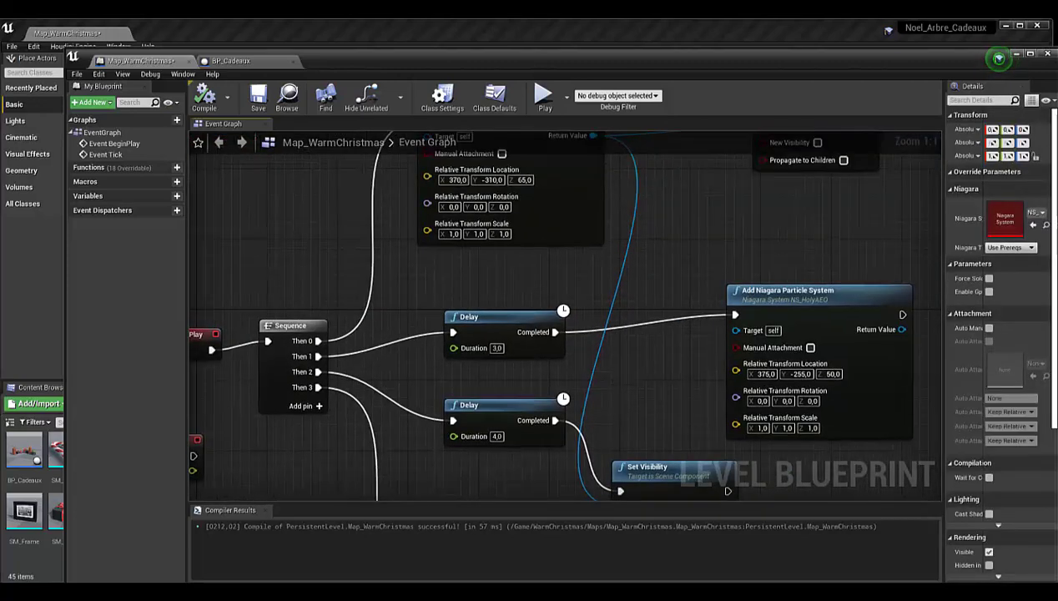
pyautogui.moveTo(494, 399); pyautogui.dragTo(484, 423)
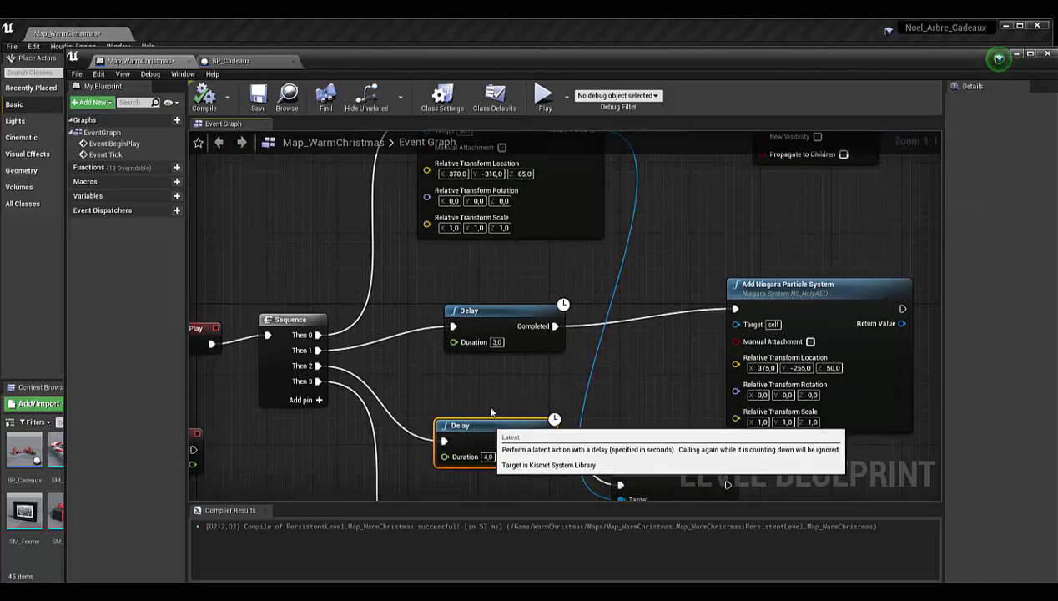
pyautogui.moveTo(501, 283); pyautogui.dragTo(504, 383, button='right')
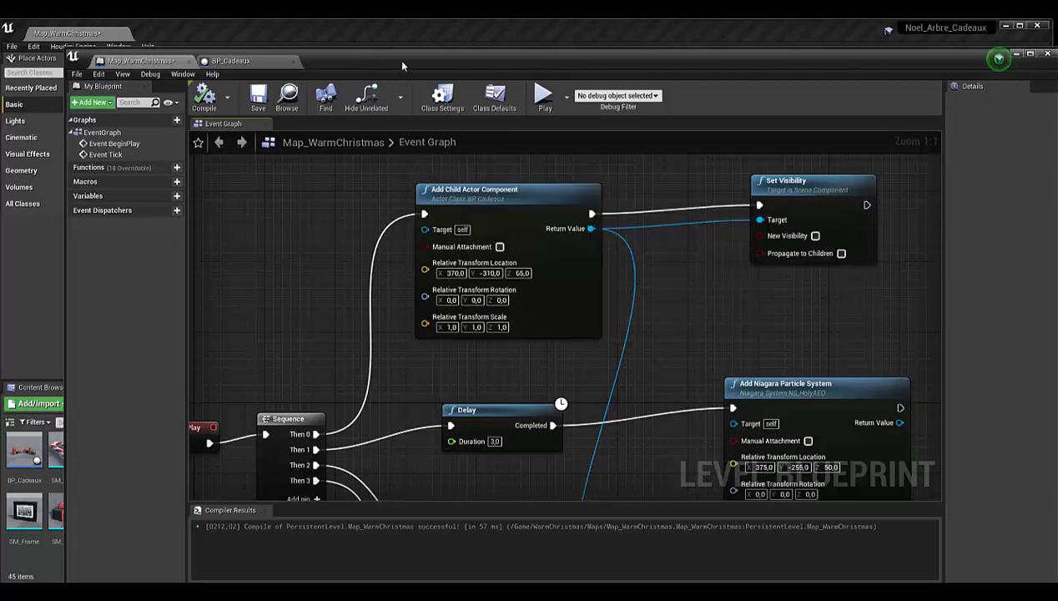
# Move the Level Blueprint editor aside and reposition the Add Child Actor Component and Set Visibility nodes
pyautogui.moveTo(402, 65); pyautogui.dragTo(619, 48)
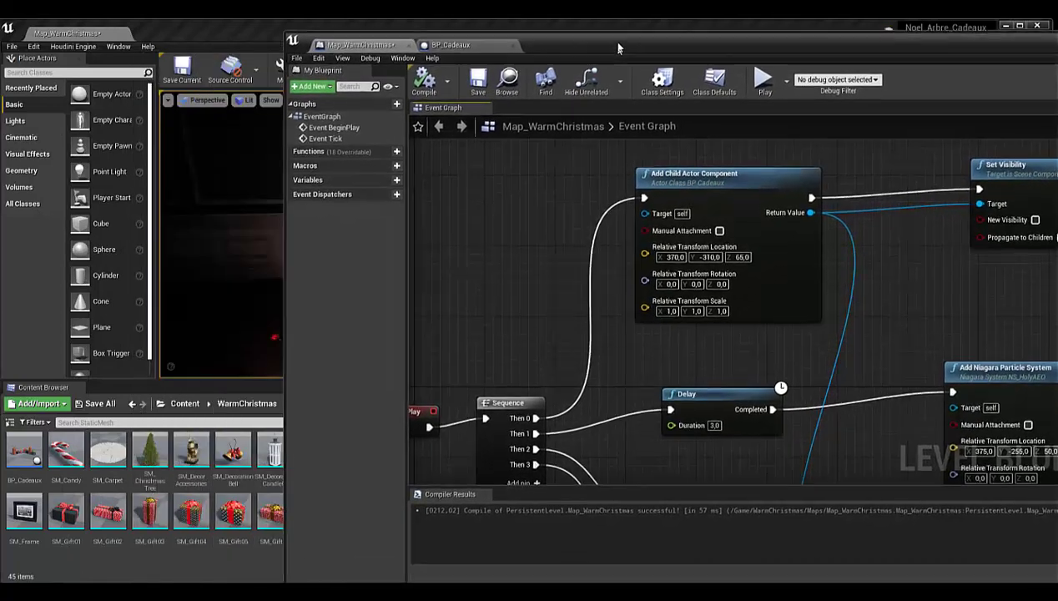
pyautogui.moveTo(661, 199); pyautogui.dragTo(649, 223)
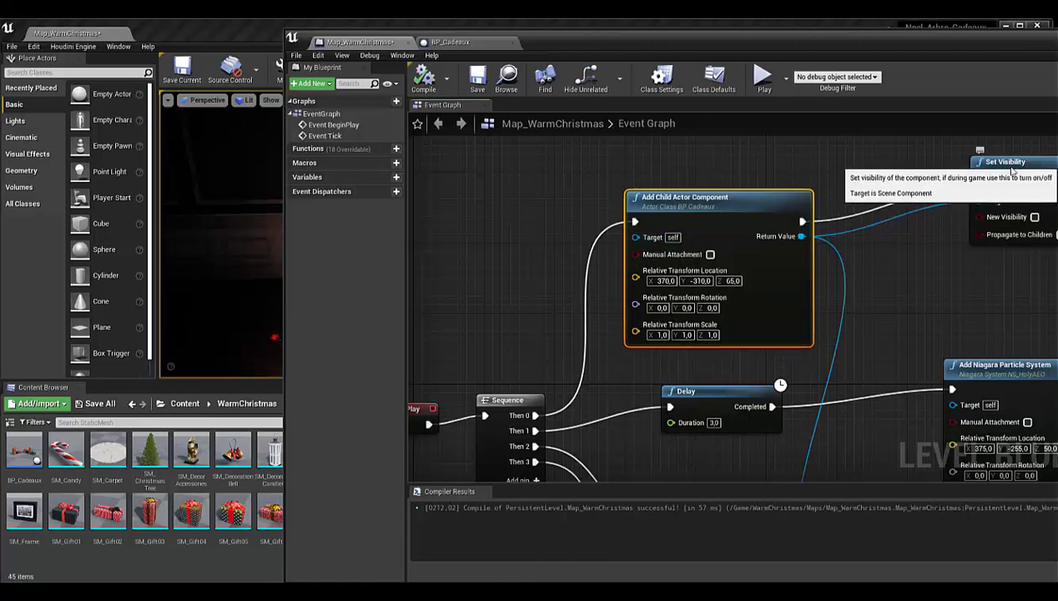
pyautogui.moveTo(987, 171); pyautogui.dragTo(987, 207)
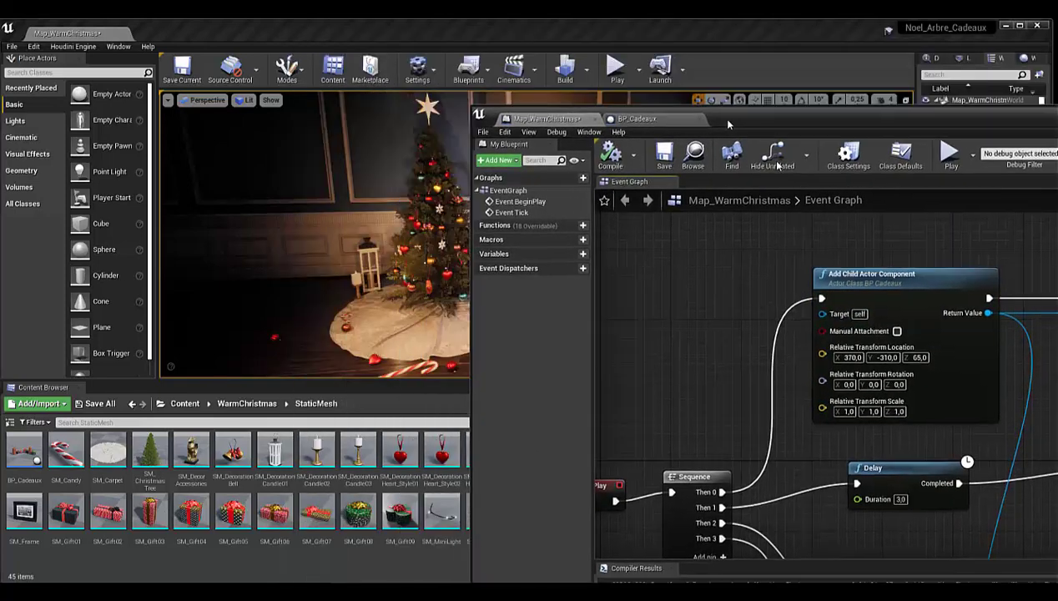
# Drag SM_Gift04 from the Content Browser into the event graph as an Add Static Mesh Component node
pyautogui.moveTo(541, 48); pyautogui.dragTo(798, 96)
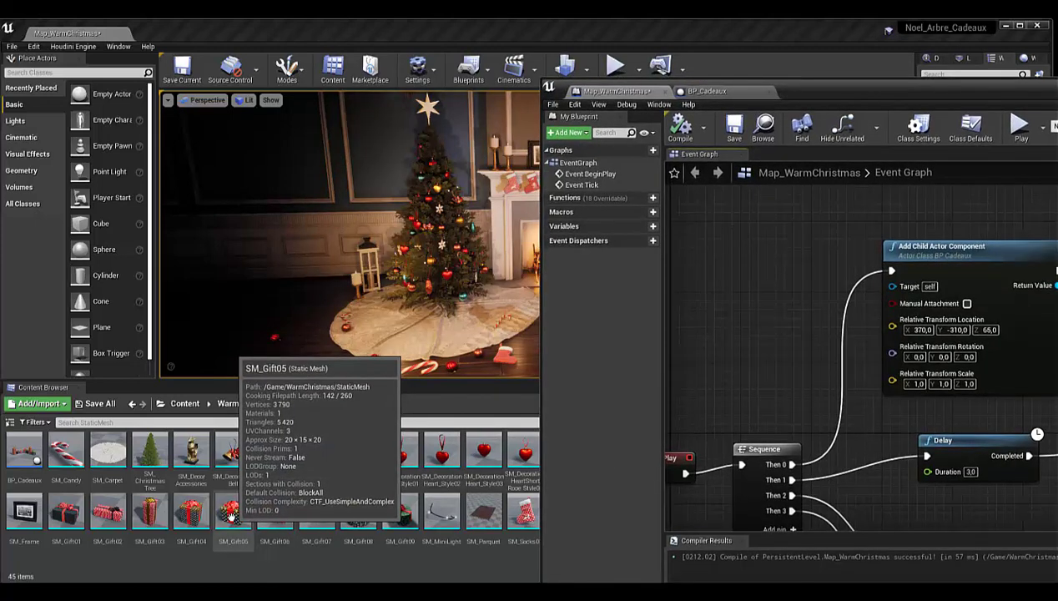
pyautogui.click(194, 514)
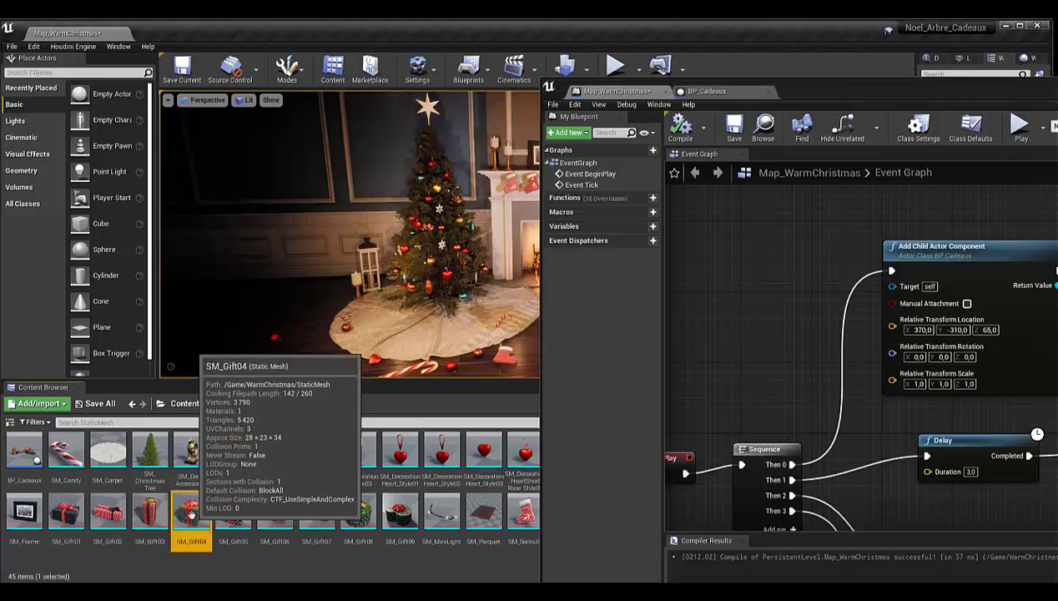
pyautogui.moveTo(733, 320); pyautogui.dragTo(741, 231)
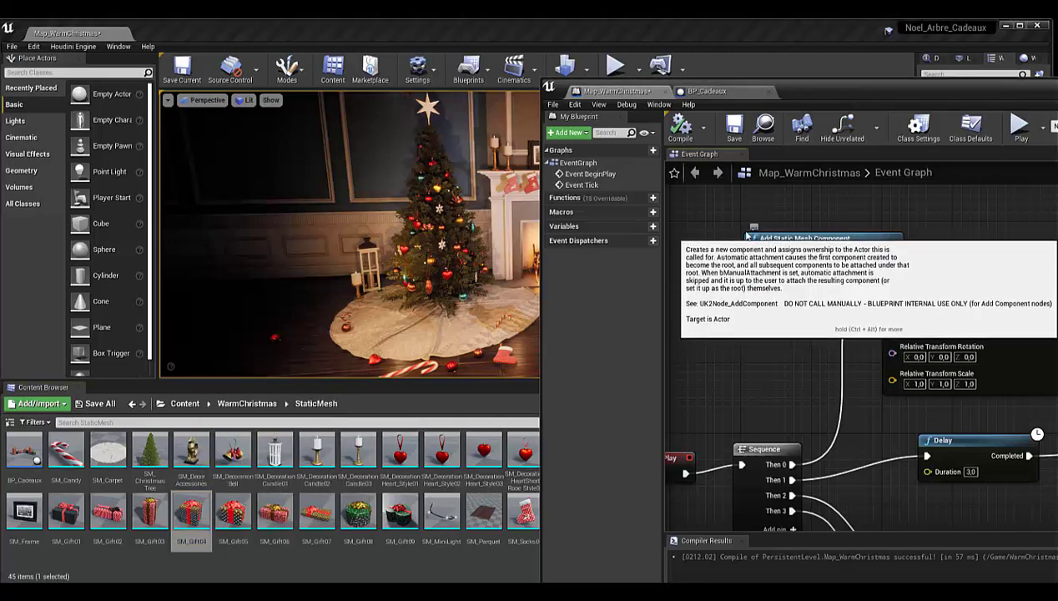
# Enlarge the Level Blueprint editor and widen its Details area to inspect the SM_Gift04 node
pyautogui.doubleClick(715, 83)
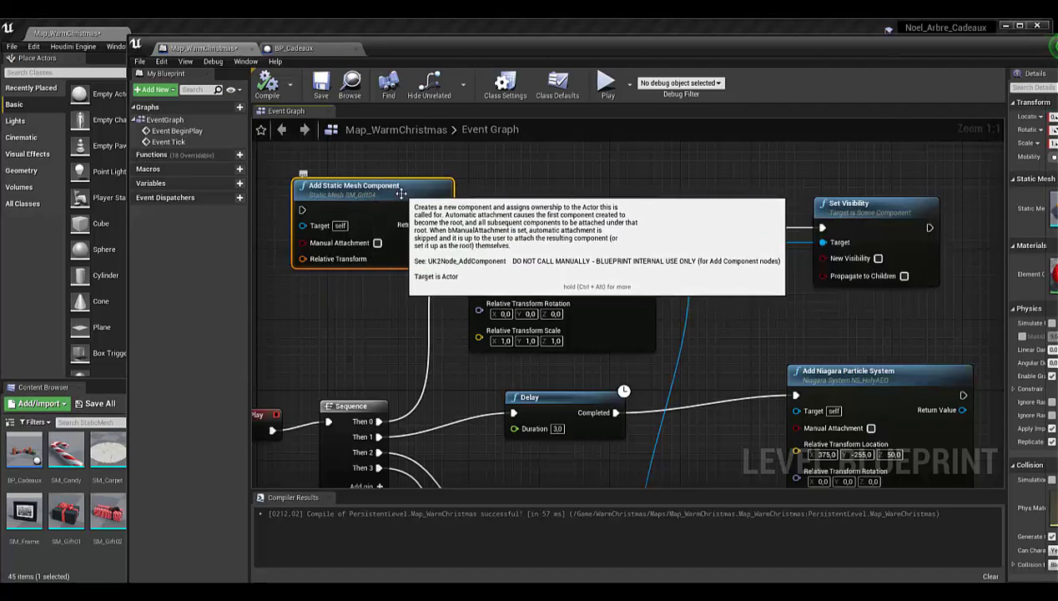
pyautogui.moveTo(751, 55); pyautogui.dragTo(630, 40)
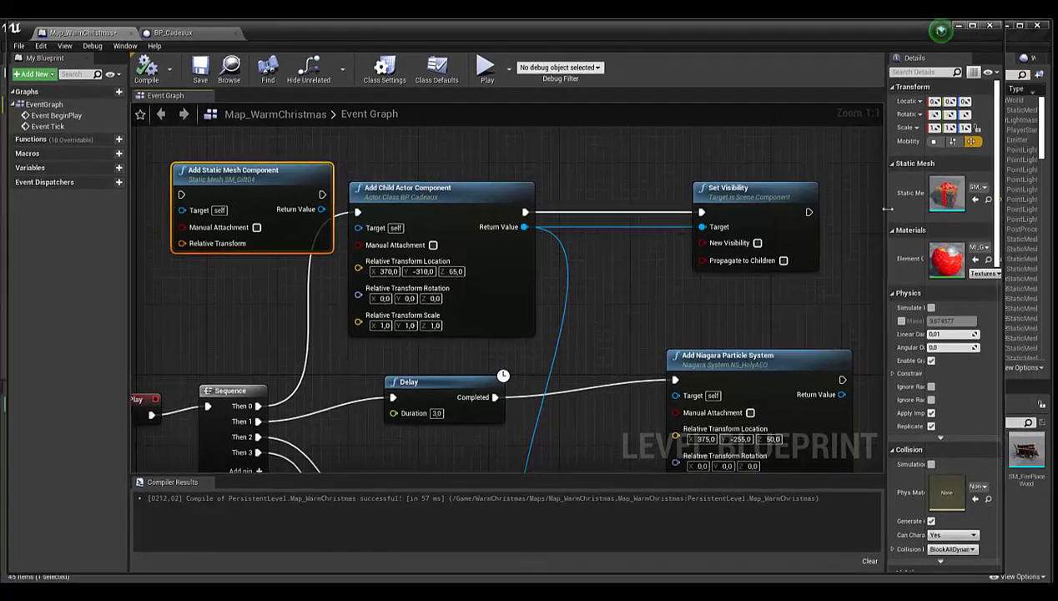
pyautogui.moveTo(885, 221); pyautogui.dragTo(859, 222)
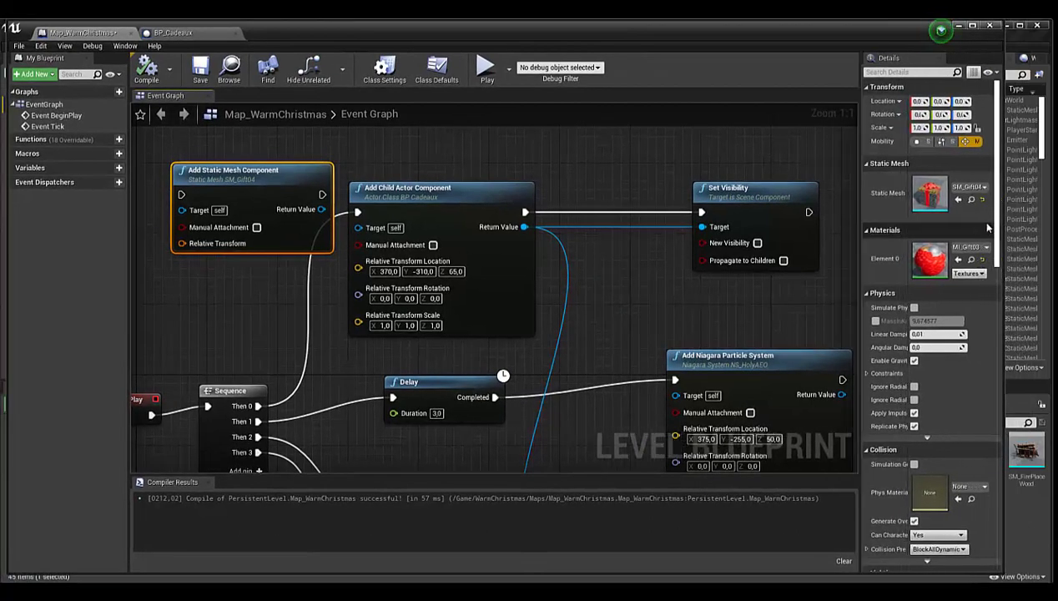
pyautogui.moveTo(1001, 235); pyautogui.dragTo(1053, 225)
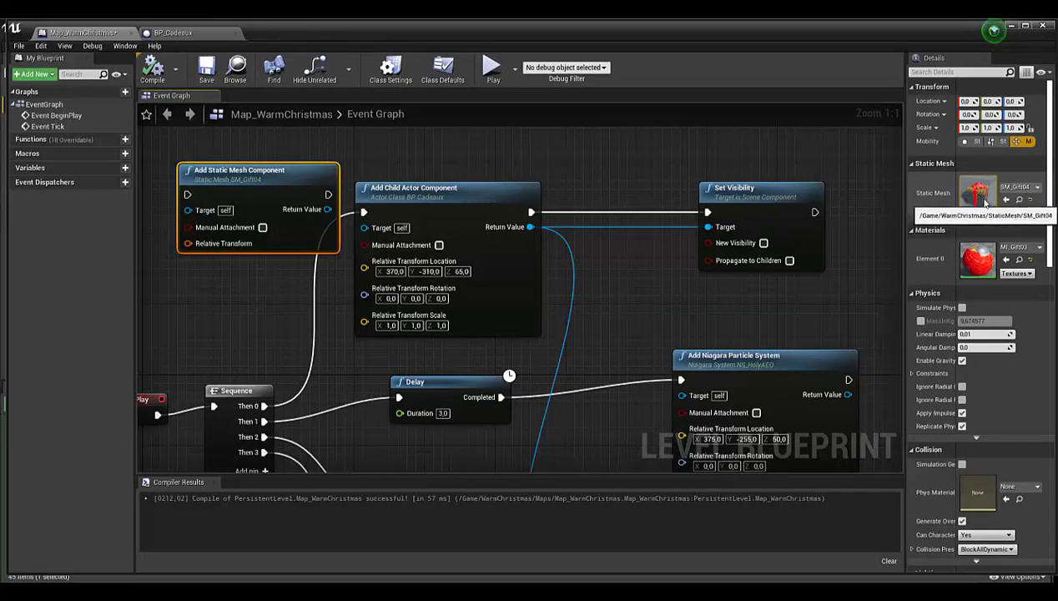
# Drop the SM_Gift04 Add Static Mesh Component node, shrink the editor and bring up BP_Cadeaux
pyautogui.moveTo(227, 172)
pyautogui.mouseDown()
pyautogui.moveTo(218, 173)
pyautogui.moveTo(229, 168)
pyautogui.mouseUp()
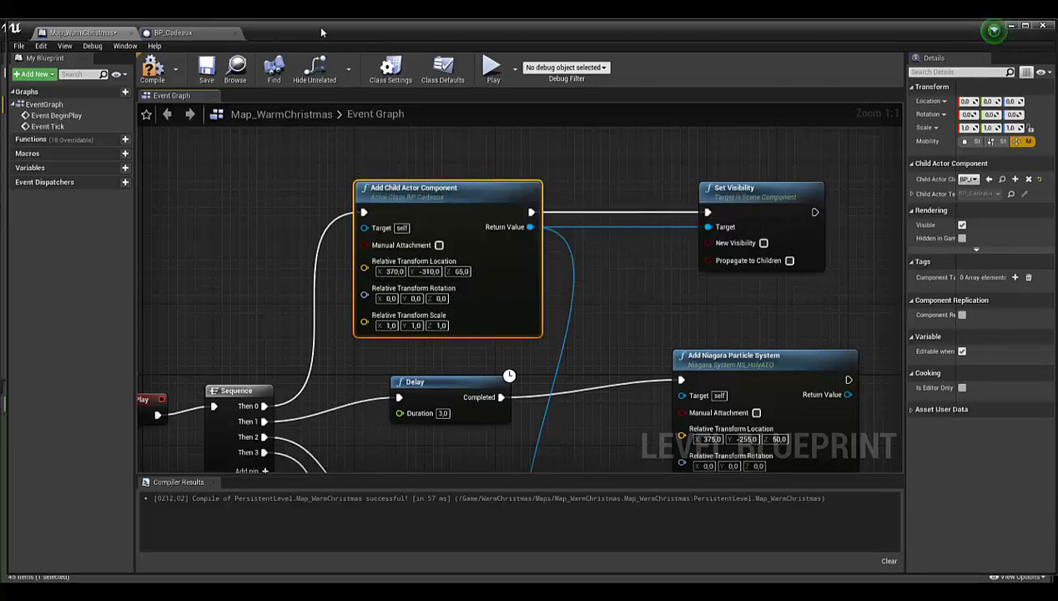
pyautogui.moveTo(321, 31)
pyautogui.mouseDown()
pyautogui.moveTo(626, 98)
pyautogui.moveTo(400, 44)
pyautogui.mouseUp()
pyautogui.click(266, 45)
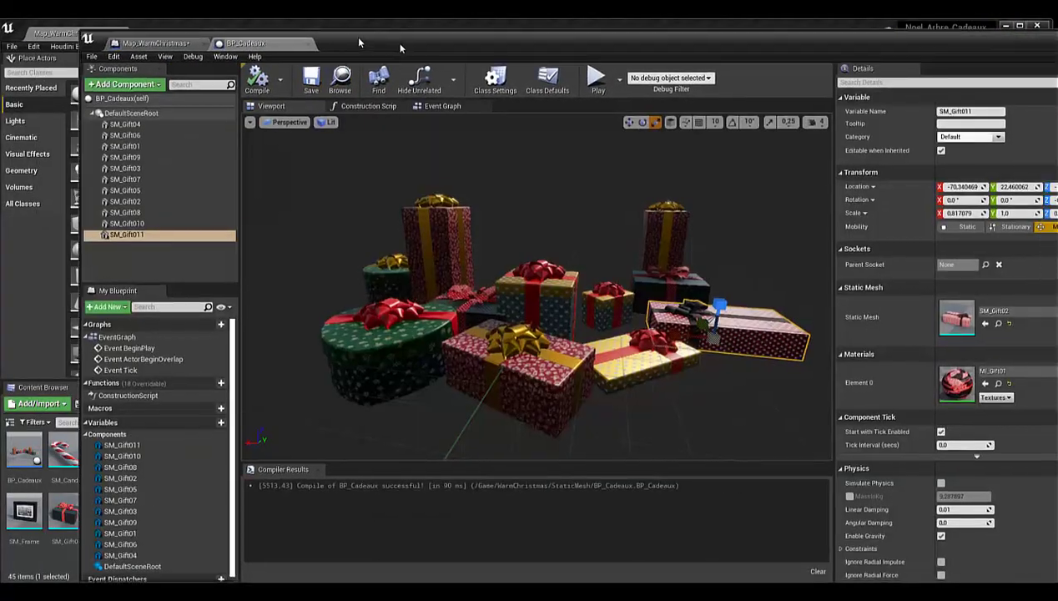
# Orbit around the eleven-gift BP_Cadeaux pile, check its empty Event Graph, then return to its viewport
pyautogui.doubleClick(400, 47)
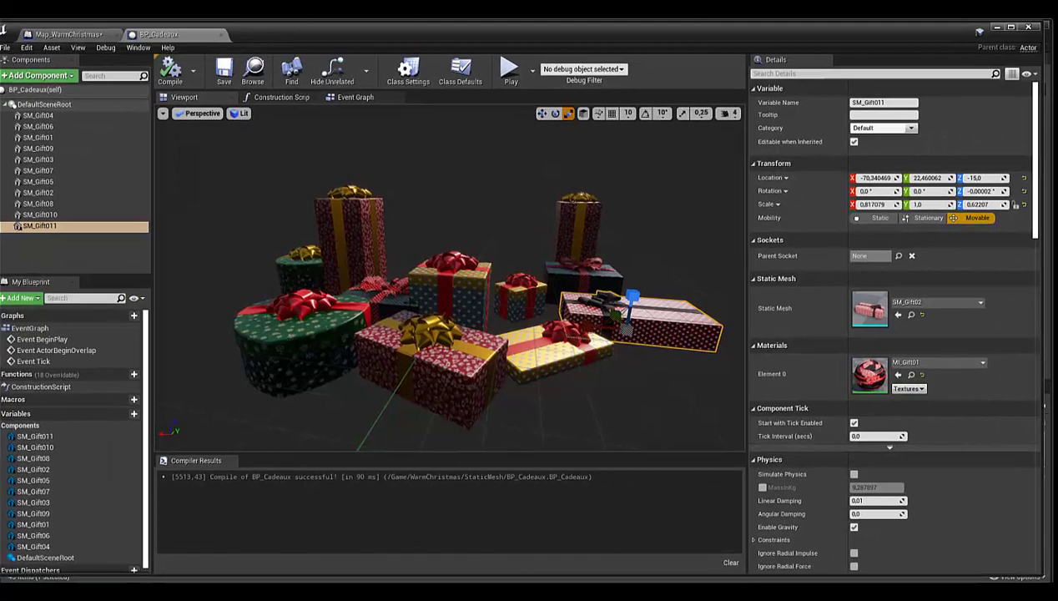
pyautogui.moveTo(501, 275); pyautogui.dragTo(375, 275)
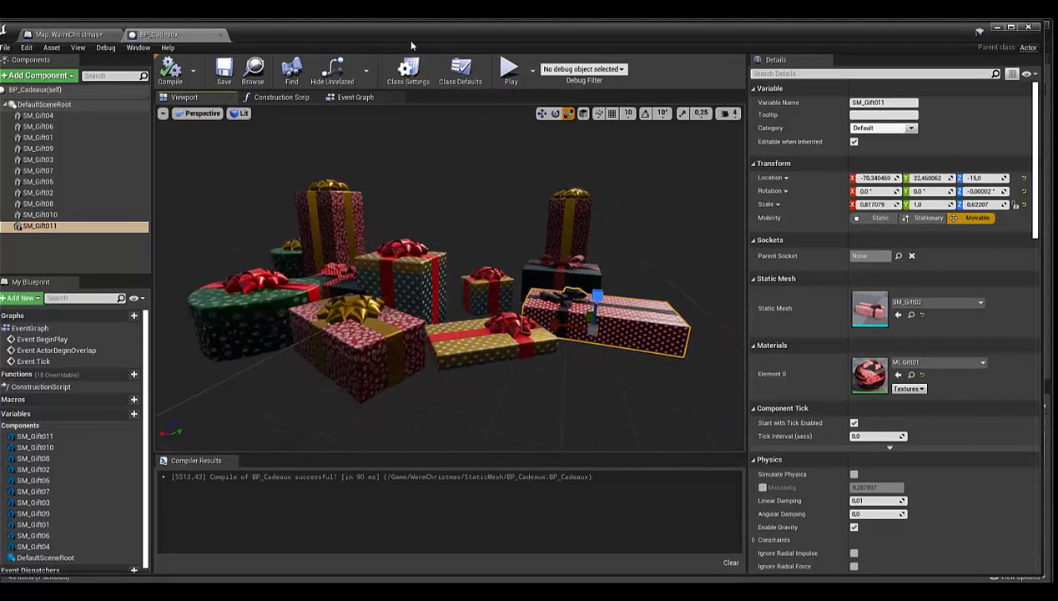
pyautogui.moveTo(406, 34); pyautogui.dragTo(409, 36)
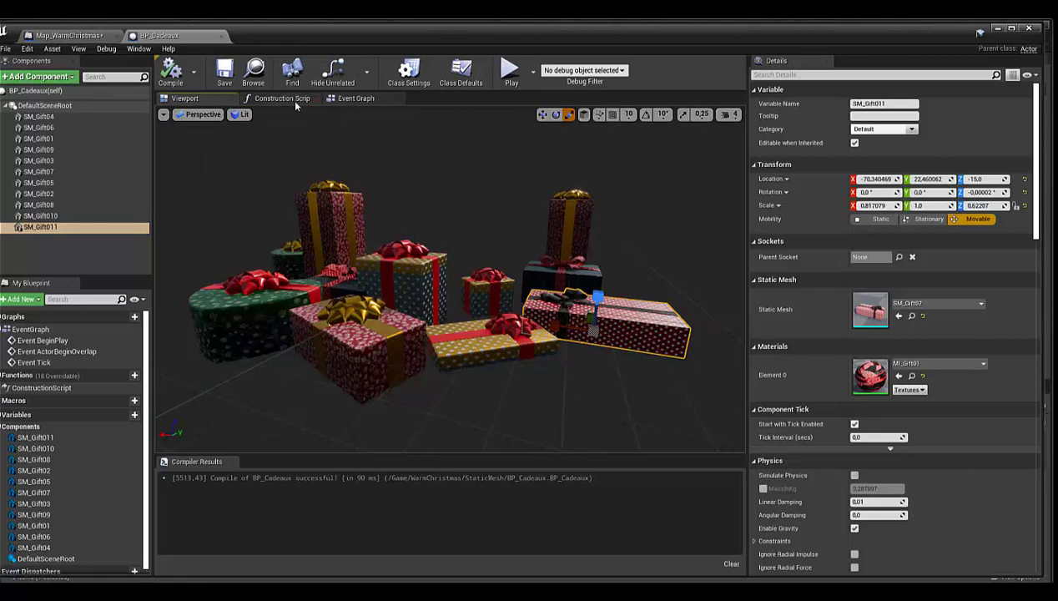
pyautogui.click(358, 100)
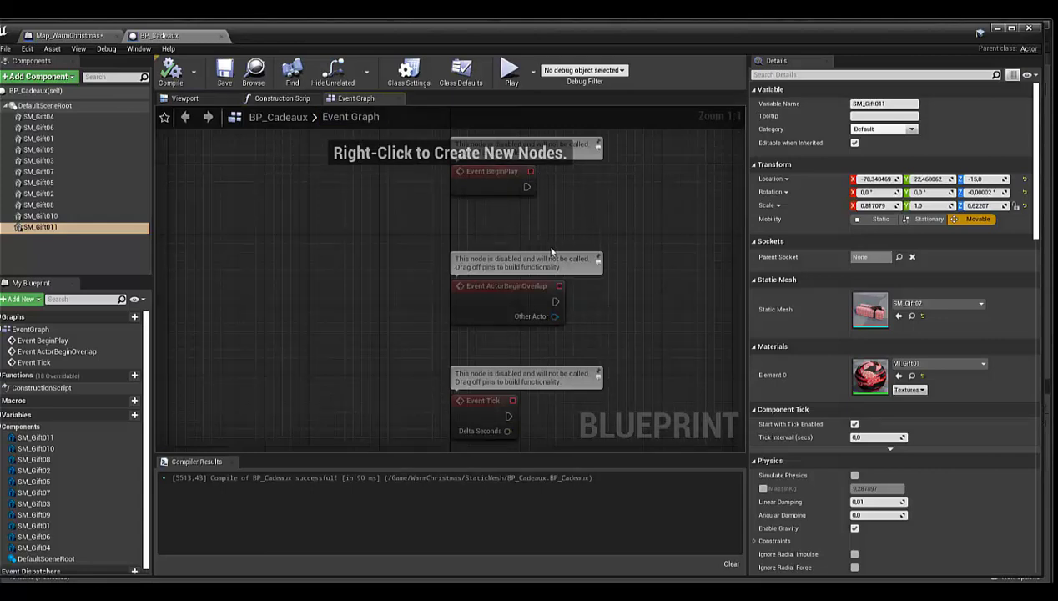
pyautogui.click(184, 101)
pyautogui.keyDown('alt'); pyautogui.moveTo(450, 300); pyautogui.dragTo(517, 275); pyautogui.keyUp('alt')
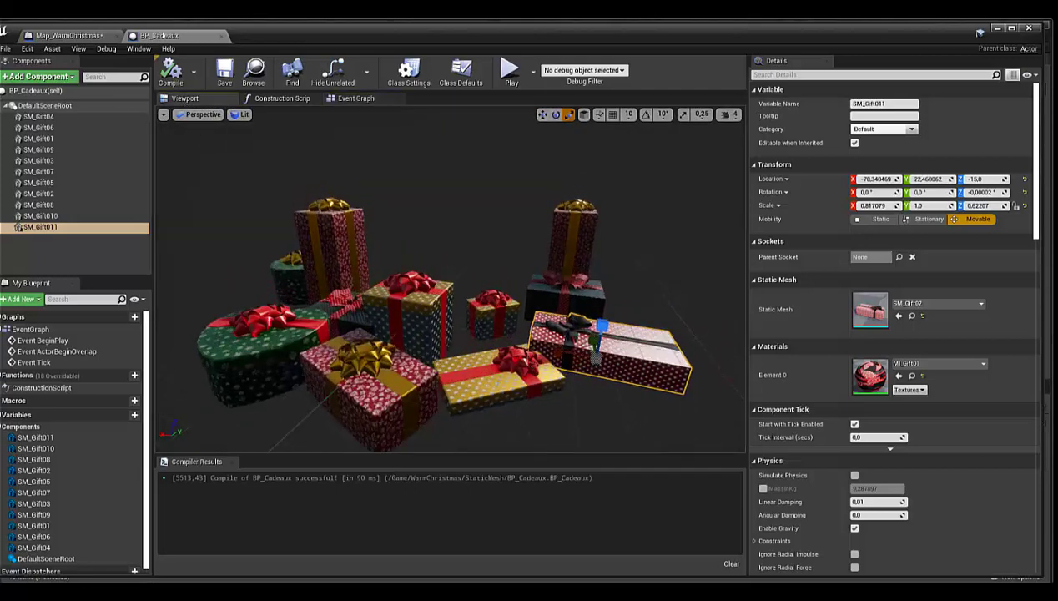
pyautogui.moveTo(410, 187); pyautogui.dragTo(388, 208, button='right')
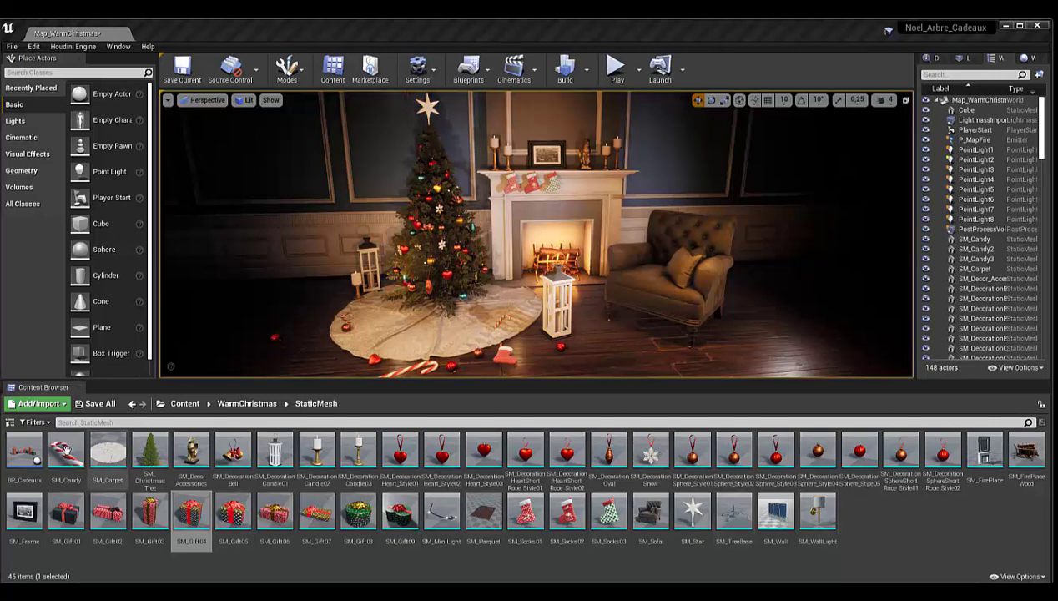
# Create an Actor blueprint named BP_cadeauxplus in the WarmChristmas StaticMesh folder and open it full screen
pyautogui.moveTo(21, 445)
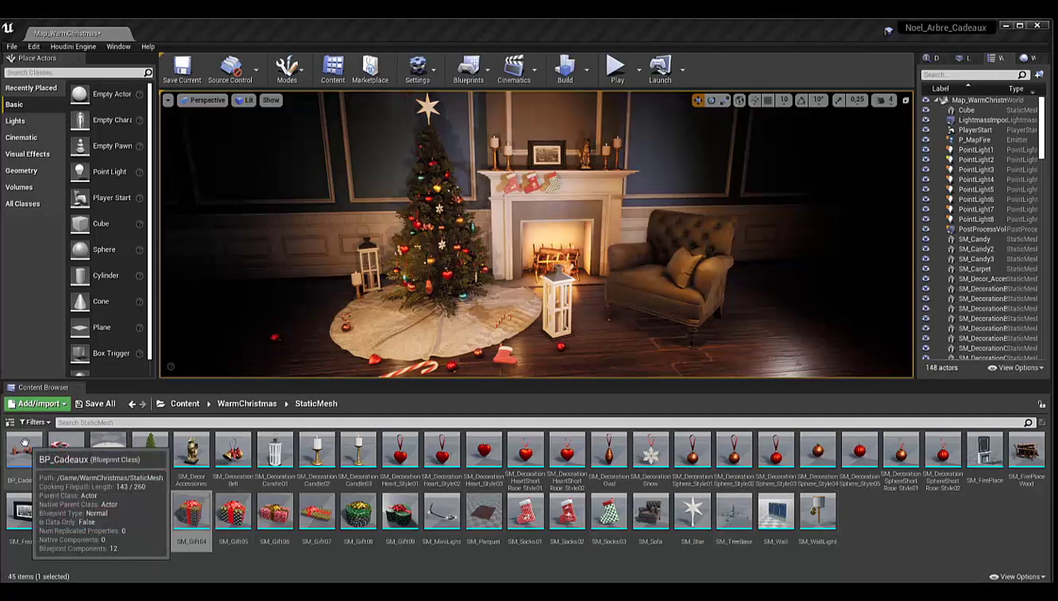
pyautogui.rightClick(851, 511)
pyautogui.click(892, 252)
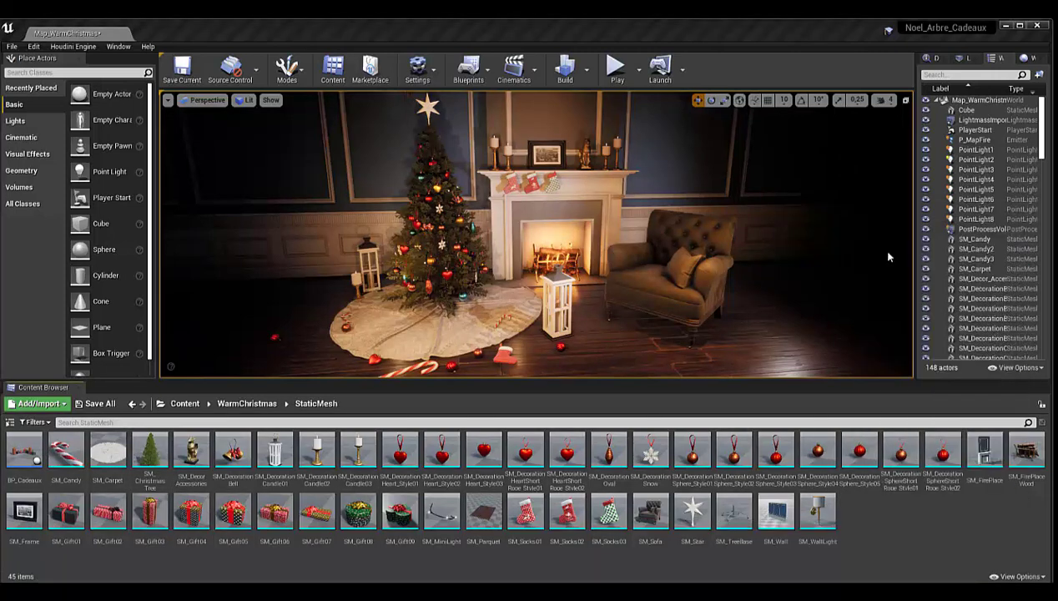
pyautogui.click(419, 229)
pyautogui.write('BP_Cadeau')
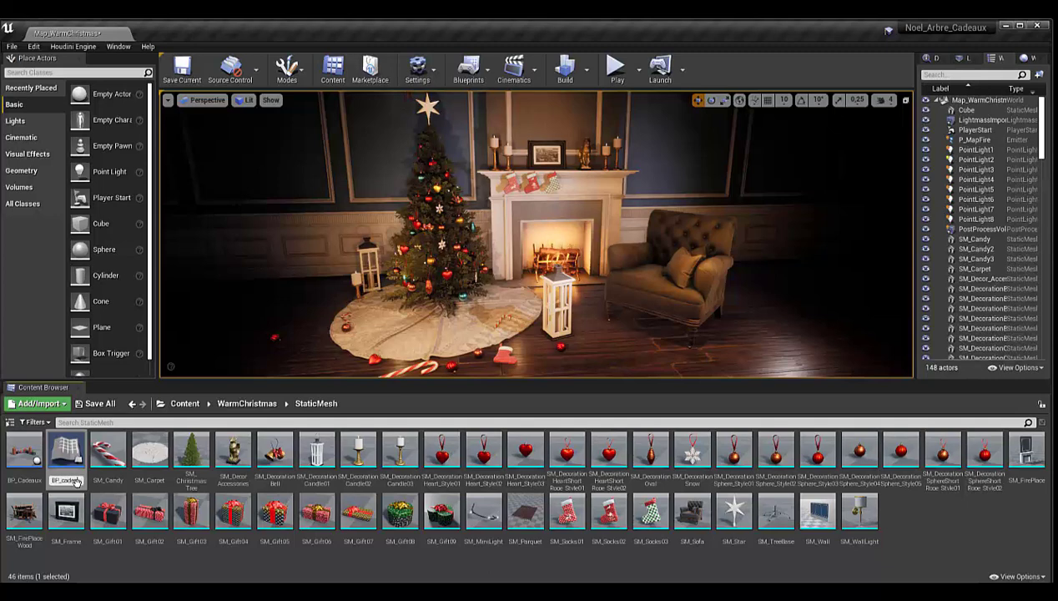
pyautogui.write('x1')
pyautogui.press('Return')
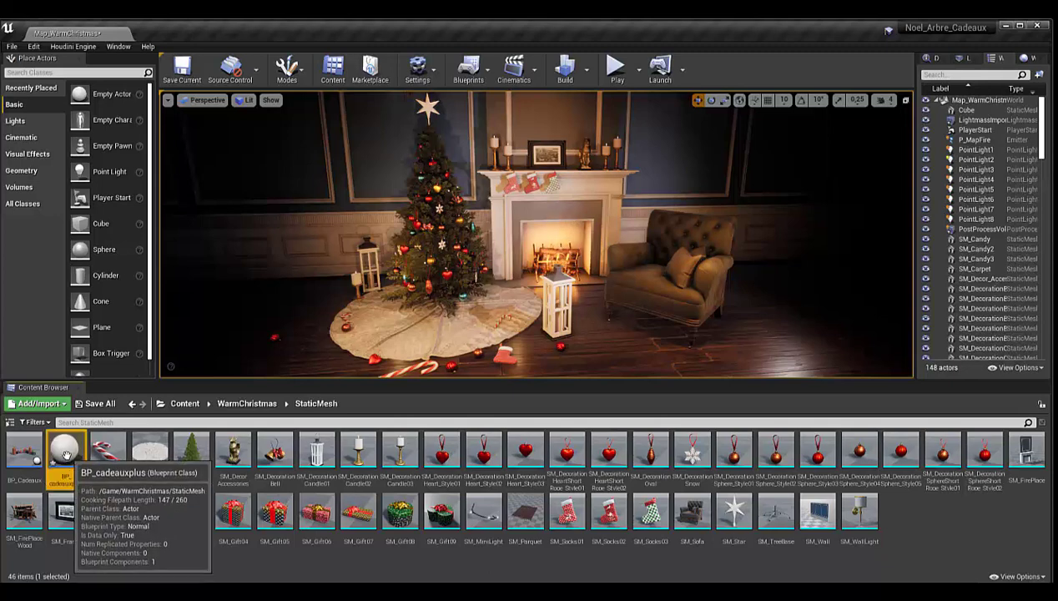
pyautogui.doubleClick(66, 454)
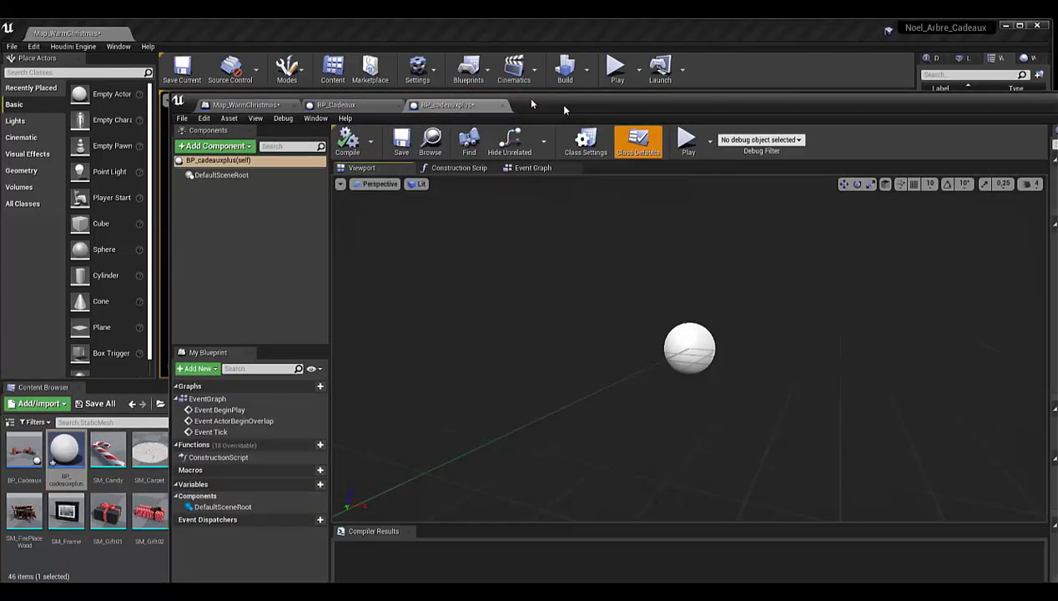
pyautogui.moveTo(564, 109); pyautogui.dragTo(411, 56)
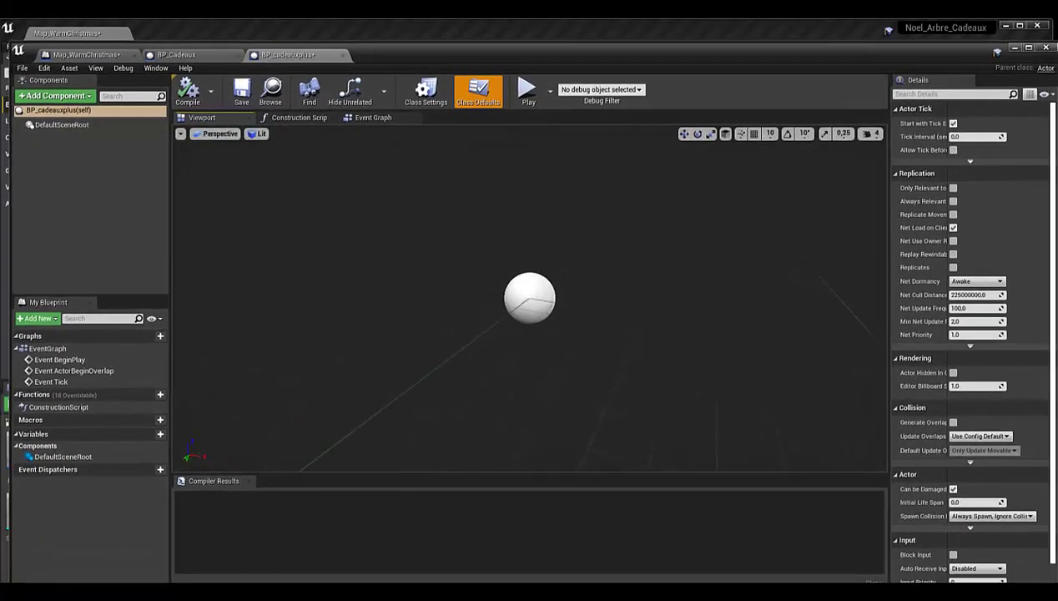
# Add SM_Gift04 to BP_cadeauxplus as a component under DefaultSceneRoot
pyautogui.click(351, 90)
pyautogui.moveTo(422, 64); pyautogui.dragTo(683, 56)
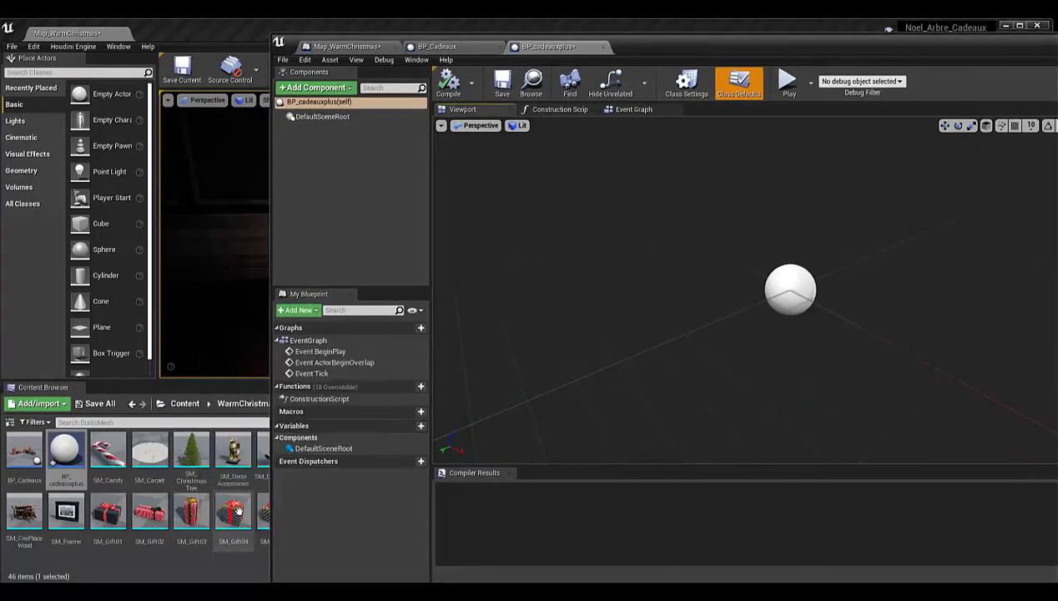
pyautogui.moveTo(235, 514); pyautogui.dragTo(326, 119)
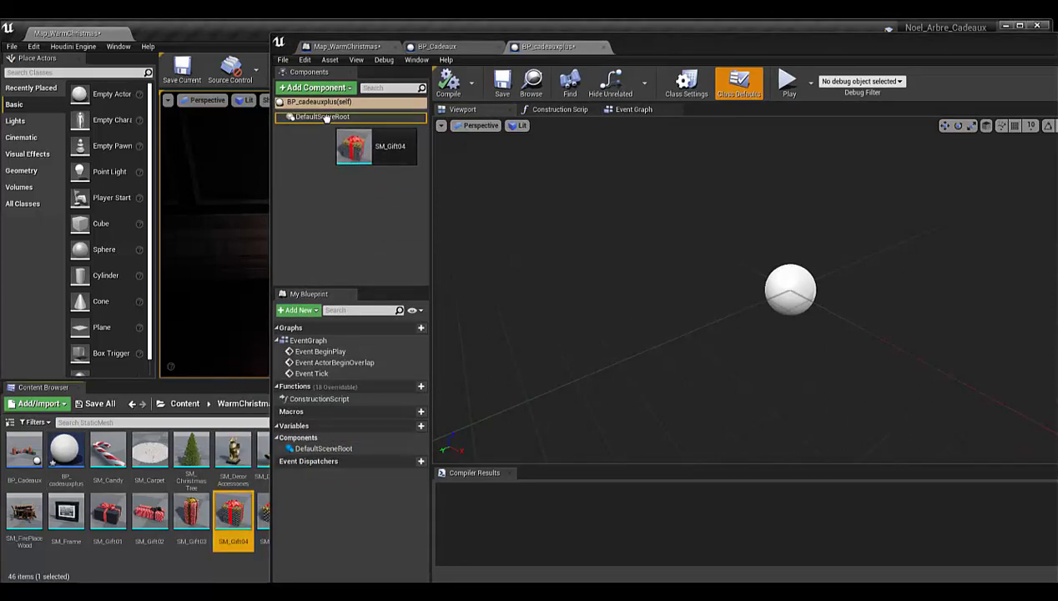
pyautogui.moveTo(326, 119); pyautogui.dragTo(324, 121)
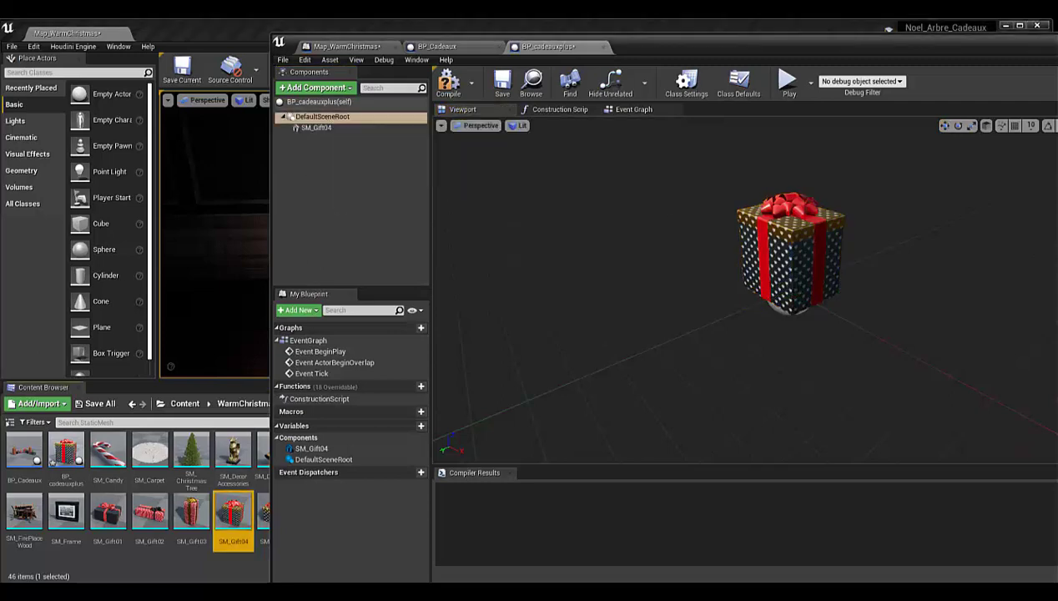
# Add SM_Gift01 under the root and place it beside the polka-dot SM_Gift04 gift
pyautogui.click(350, 125)
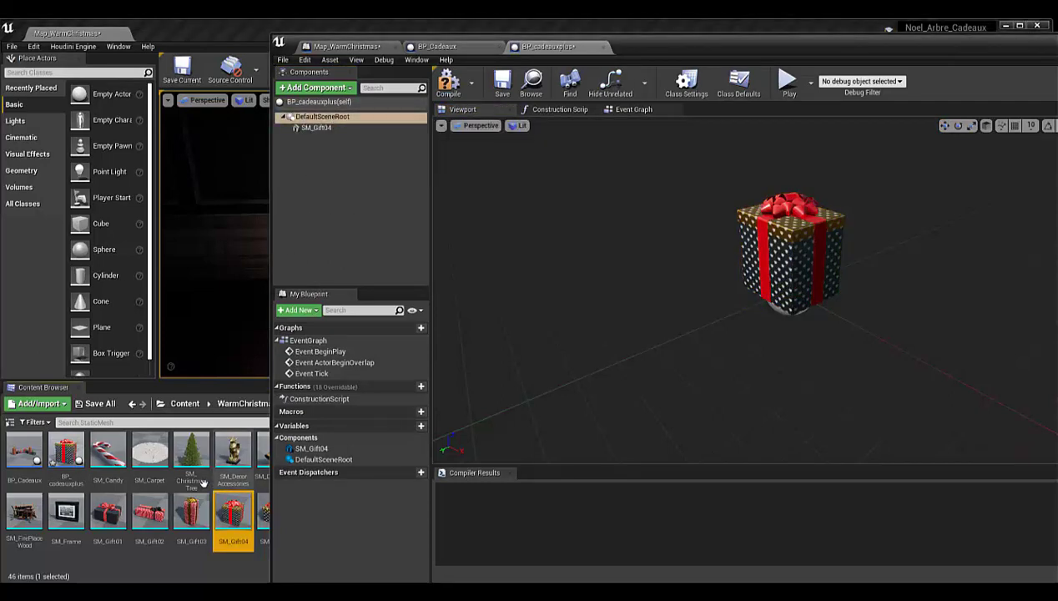
pyautogui.moveTo(117, 519); pyautogui.dragTo(350, 123)
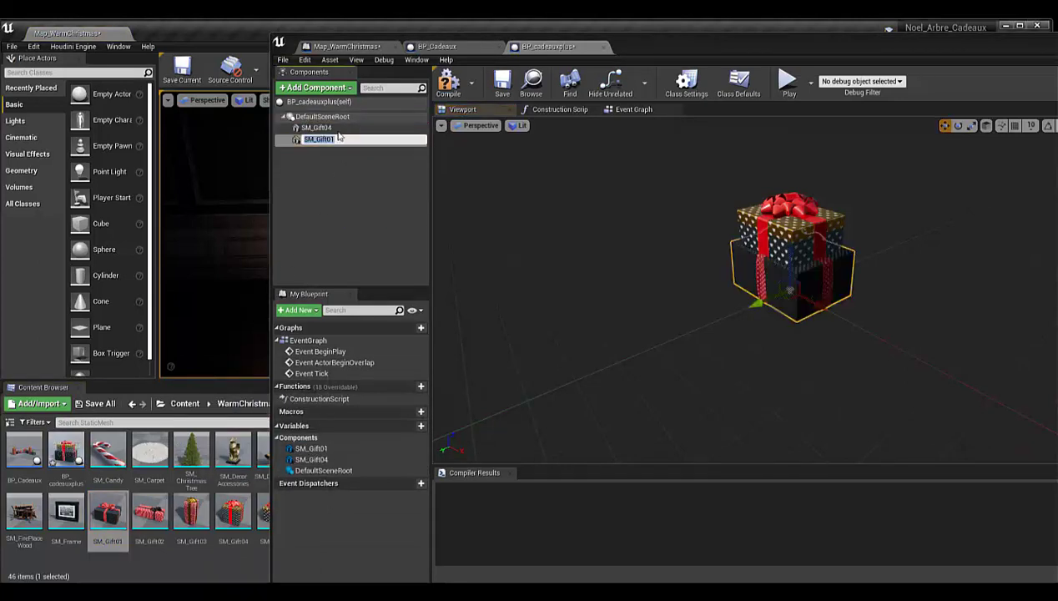
pyautogui.press('Return')
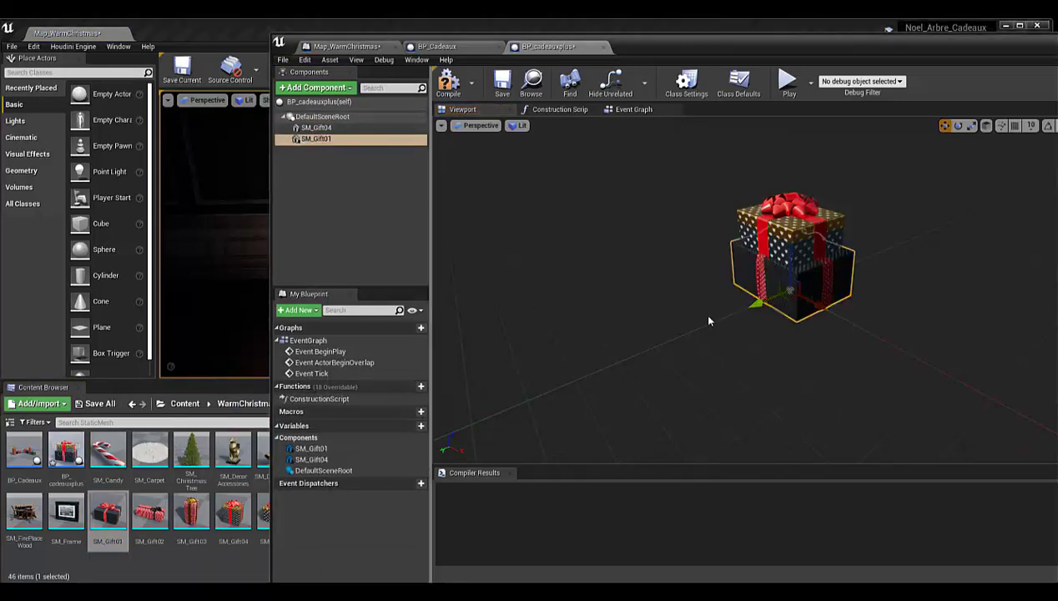
pyautogui.moveTo(756, 306); pyautogui.dragTo(688, 332)
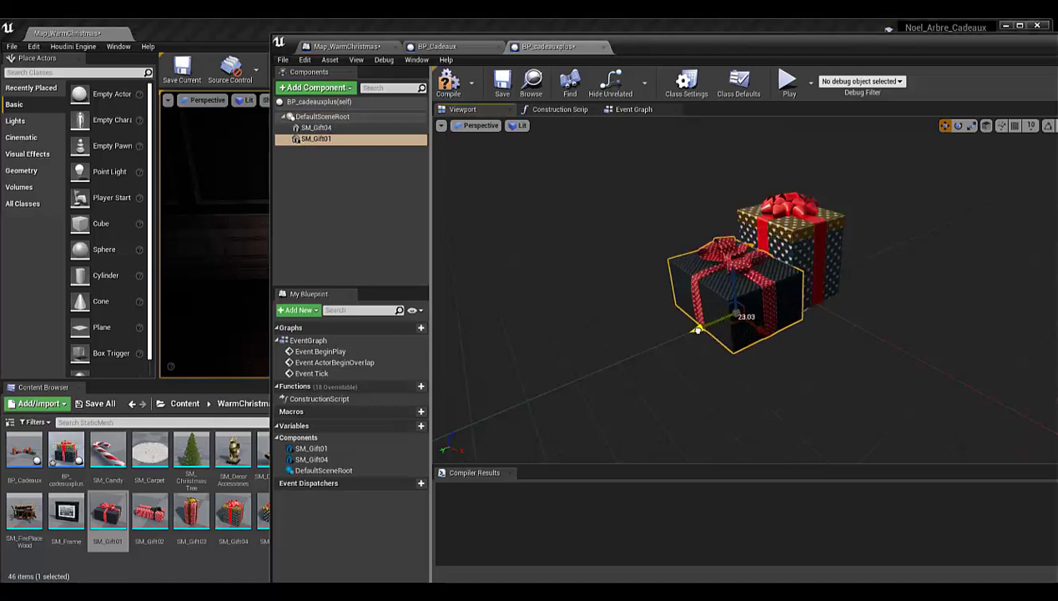
pyautogui.keyDown('alt'); pyautogui.moveTo(777, 336); pyautogui.dragTo(776, 336); pyautogui.keyUp('alt')
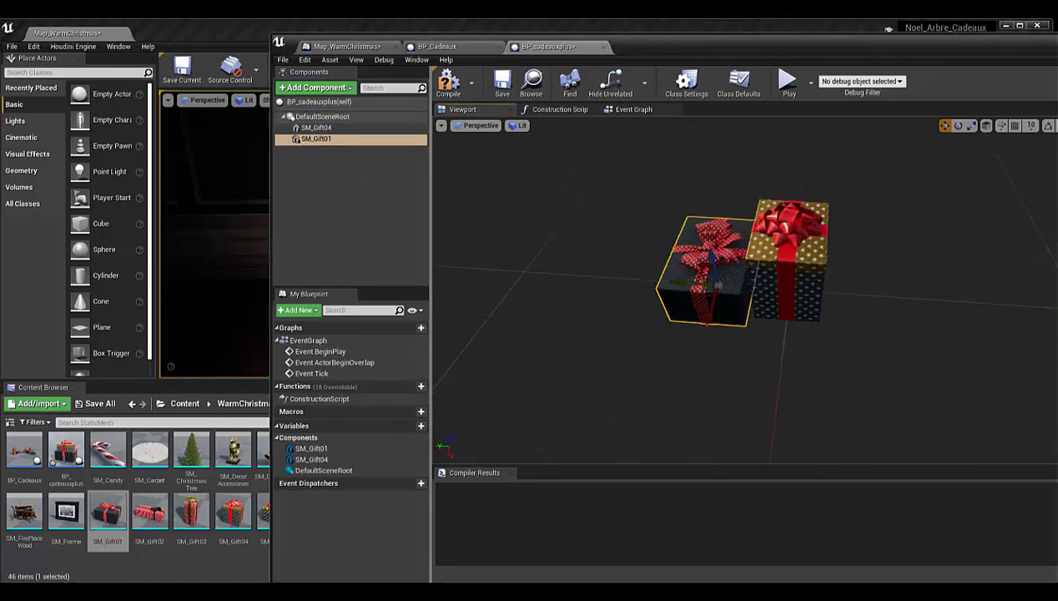
pyautogui.keyDown('alt'); pyautogui.moveTo(849, 346); pyautogui.dragTo(833, 220); pyautogui.keyUp('alt')
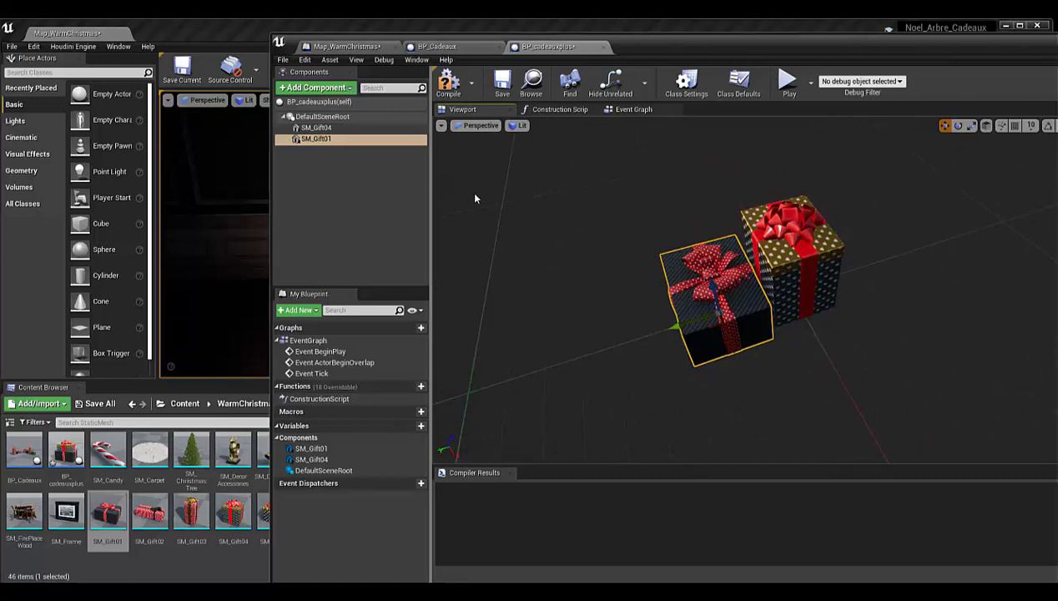
# Save BP_cadeauxplus, then bring up the Map_WarmChristmas Level Blueprint graph with its Set Visibility node
pyautogui.click(501, 86)
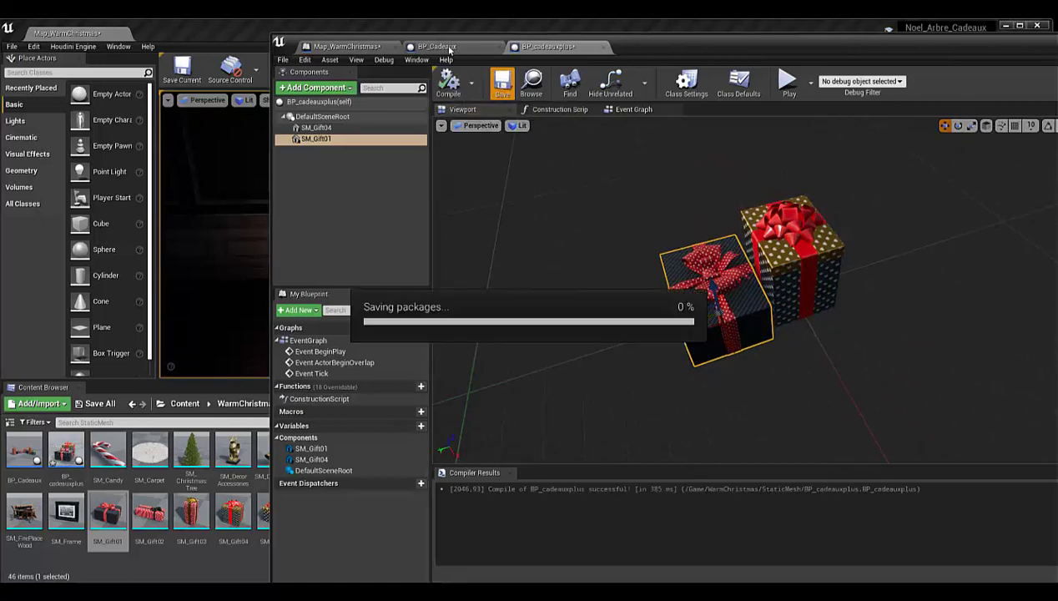
pyautogui.click(445, 49)
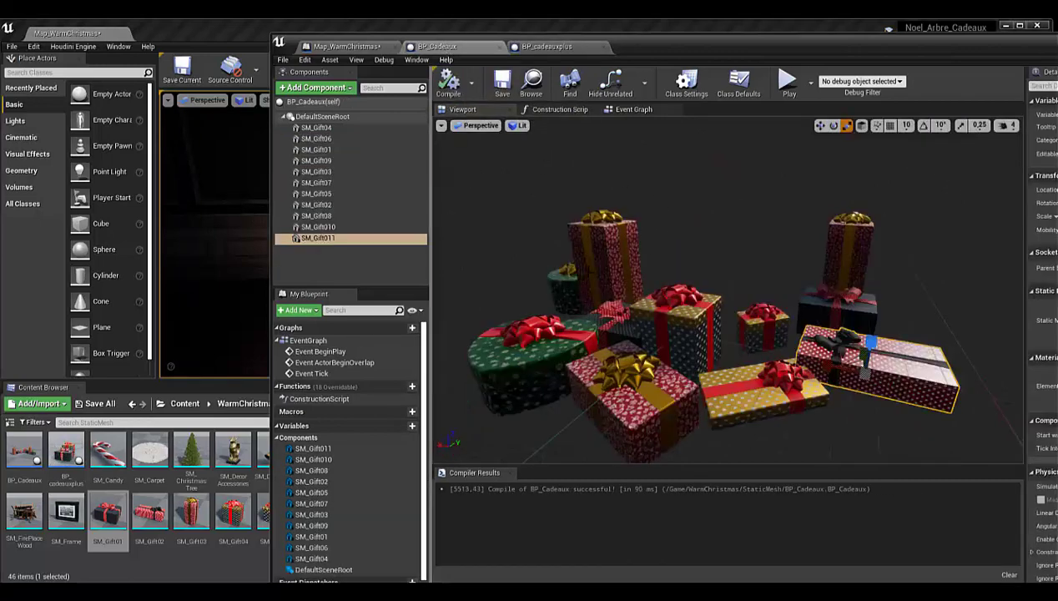
pyautogui.moveTo(671, 45)
pyautogui.mouseDown()
pyautogui.moveTo(332, 89)
pyautogui.moveTo(440, 53)
pyautogui.moveTo(604, 71)
pyautogui.mouseUp()
pyautogui.click(171, 60)
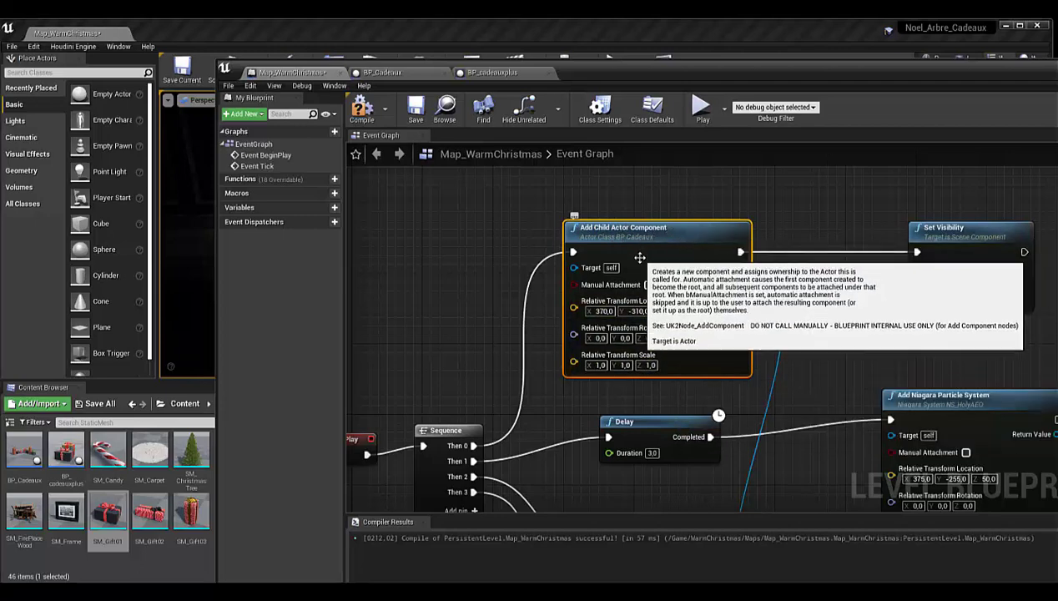
pyautogui.moveTo(854, 326)
pyautogui.mouseDown(button='right')
pyautogui.moveTo(756, 314)
pyautogui.moveTo(803, 295)
pyautogui.mouseUp(button='right')
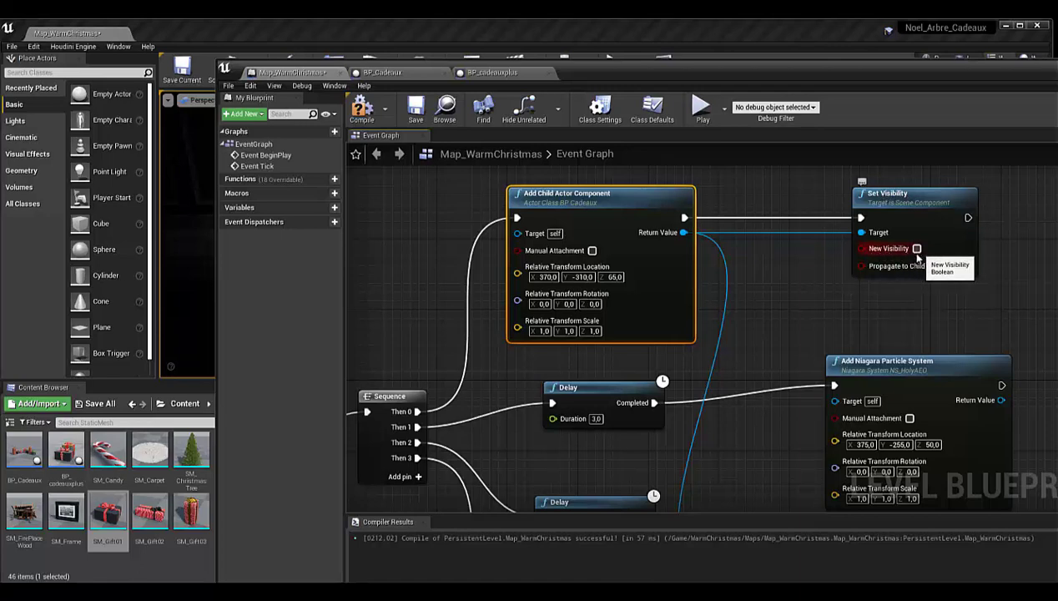
pyautogui.moveTo(800, 333); pyautogui.dragTo(813, 321, button='right')
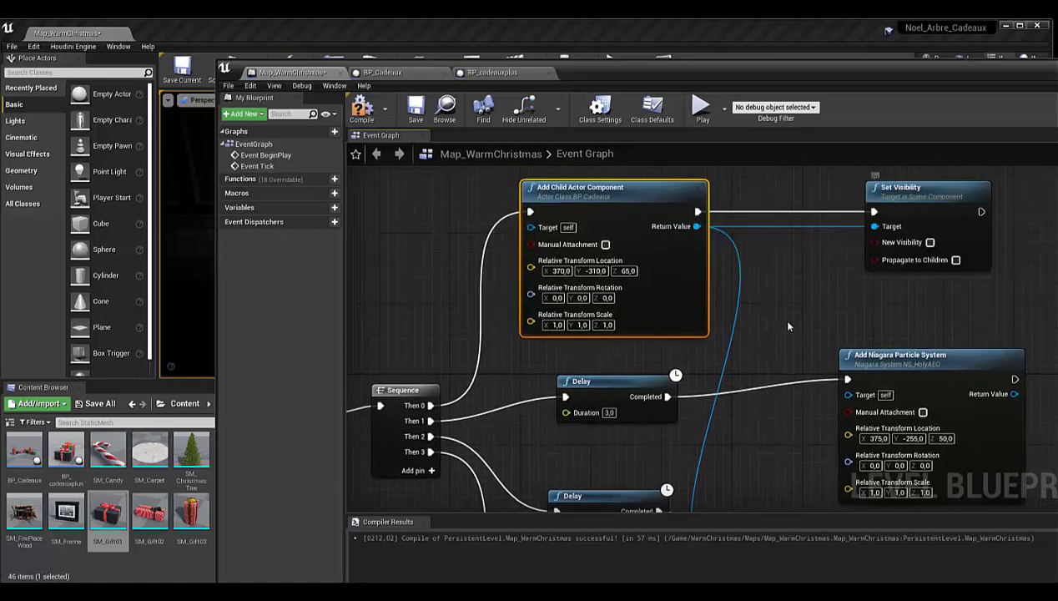
pyautogui.moveTo(513, 376); pyautogui.dragTo(487, 301, button='right')
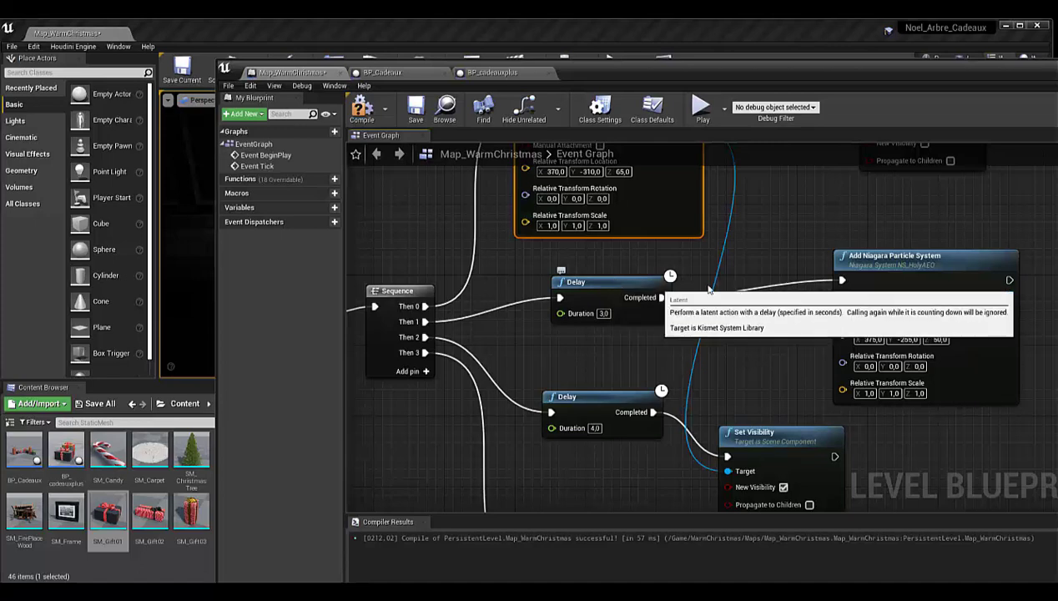
pyautogui.moveTo(629, 284); pyautogui.dragTo(611, 284)
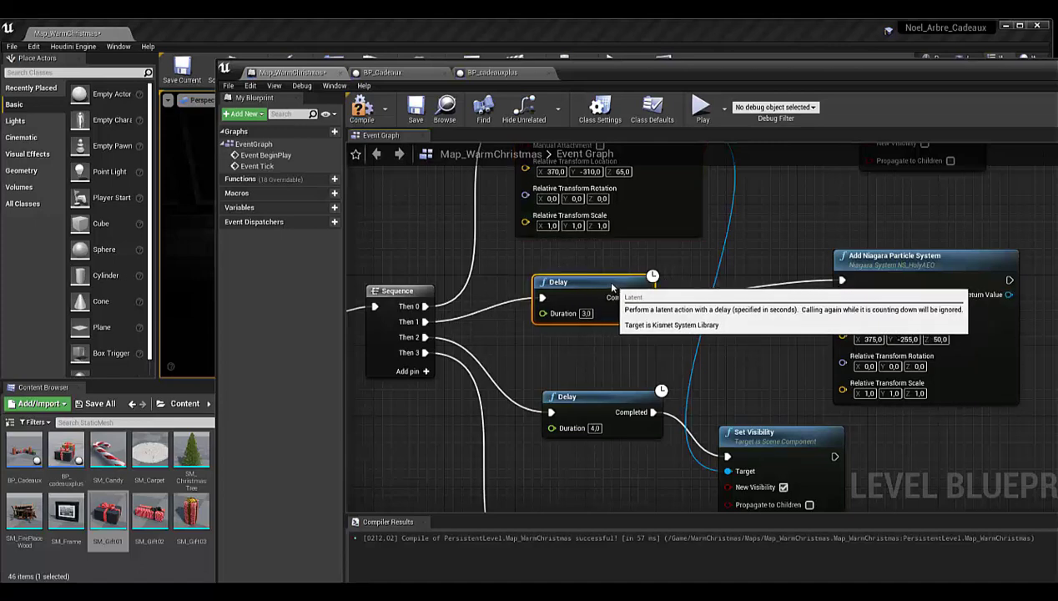
pyautogui.moveTo(871, 273); pyautogui.dragTo(827, 283)
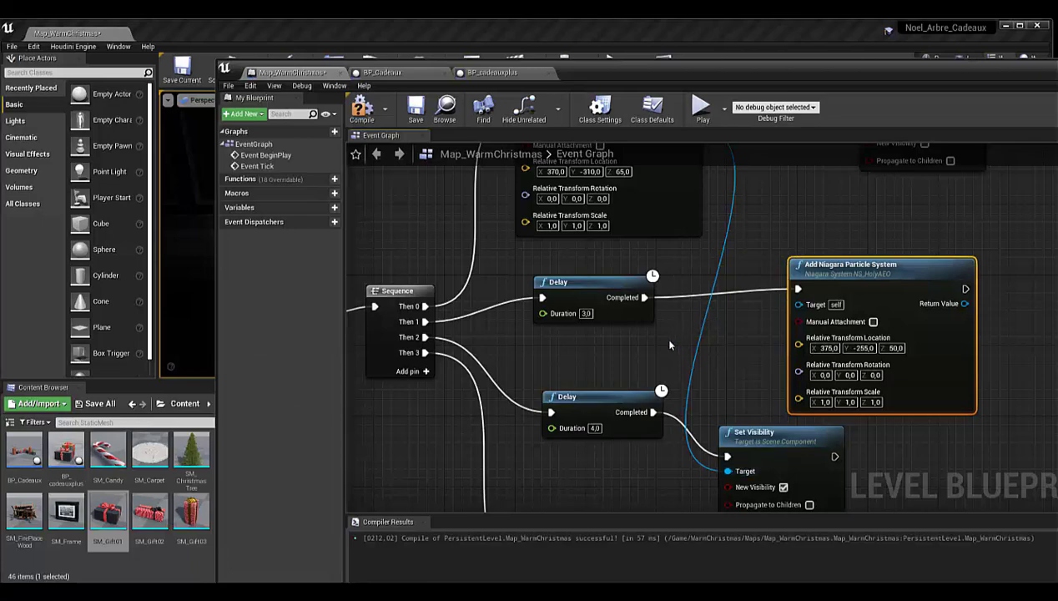
pyautogui.moveTo(669, 345)
pyautogui.mouseDown(button='right')
pyautogui.moveTo(737, 434)
pyautogui.moveTo(682, 297)
pyautogui.mouseUp(button='right')
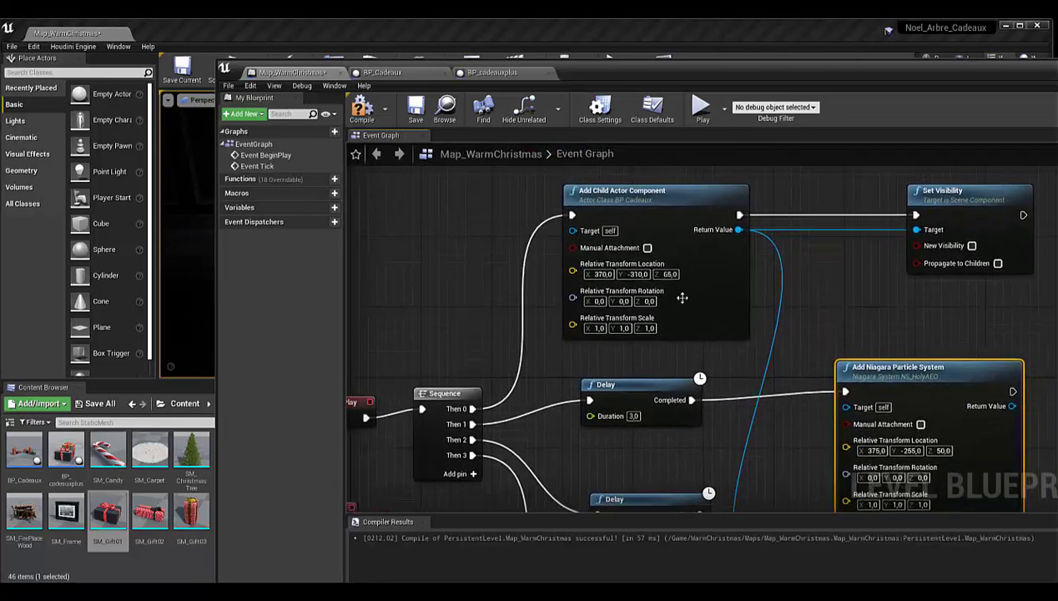
# Pan and zoom across the event graph to review the Delay, Add Child Actor, Set Visibility and Niagara nodes
pyautogui.moveTo(813, 381); pyautogui.dragTo(718, 311, button='right')
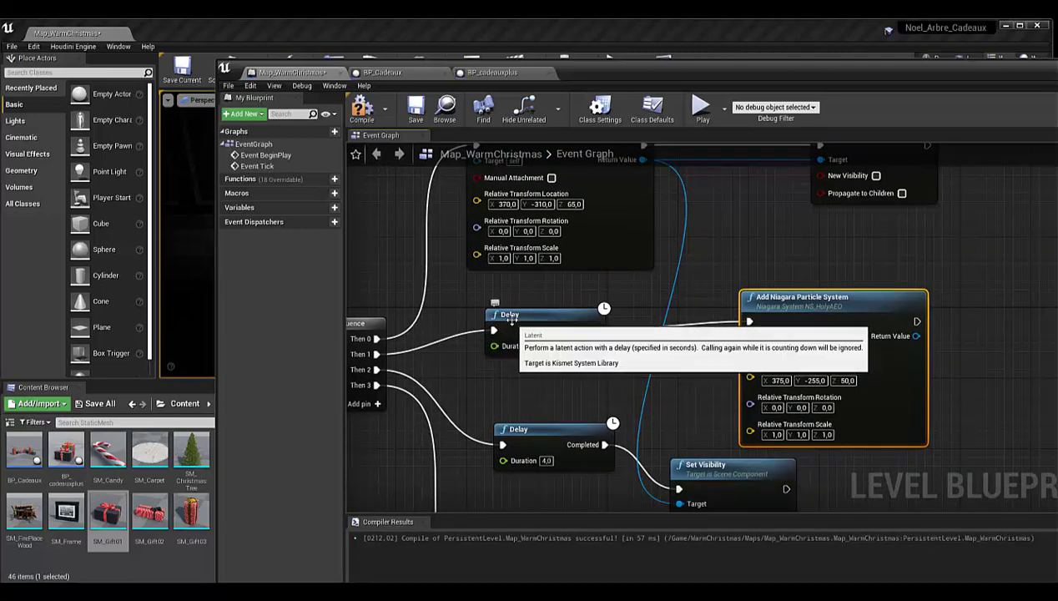
pyautogui.moveTo(533, 389); pyautogui.dragTo(512, 325, button='right')
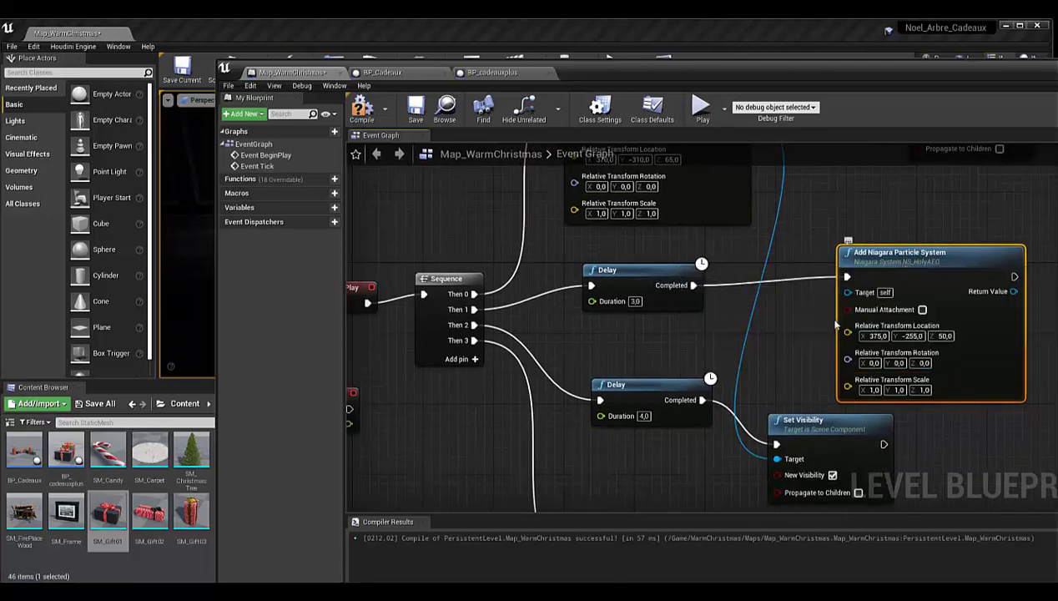
pyautogui.moveTo(630, 363); pyautogui.dragTo(583, 285, button='right')
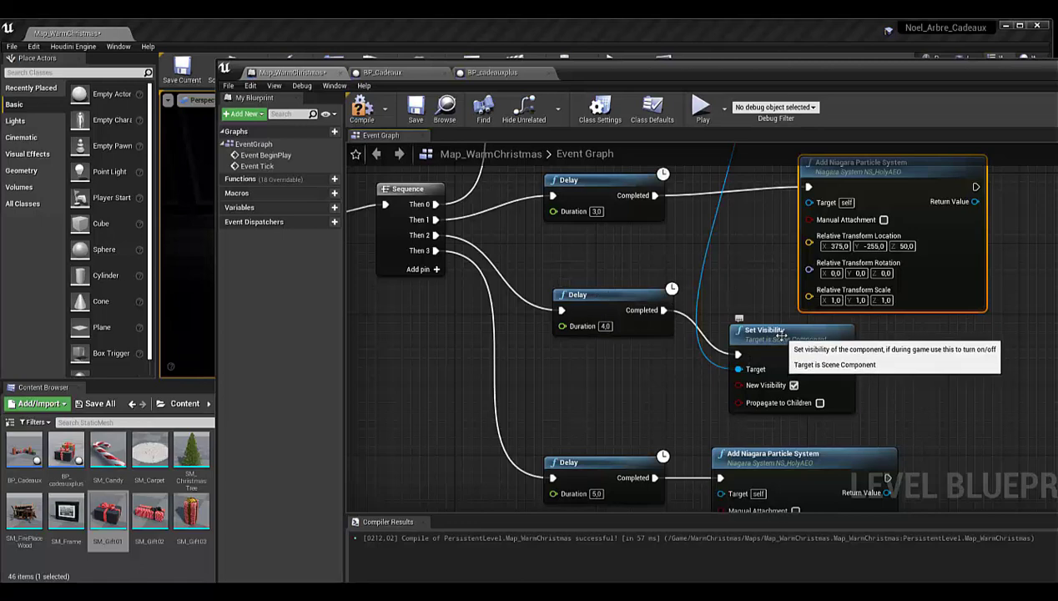
pyautogui.moveTo(739, 285); pyautogui.dragTo(771, 362, button='right')
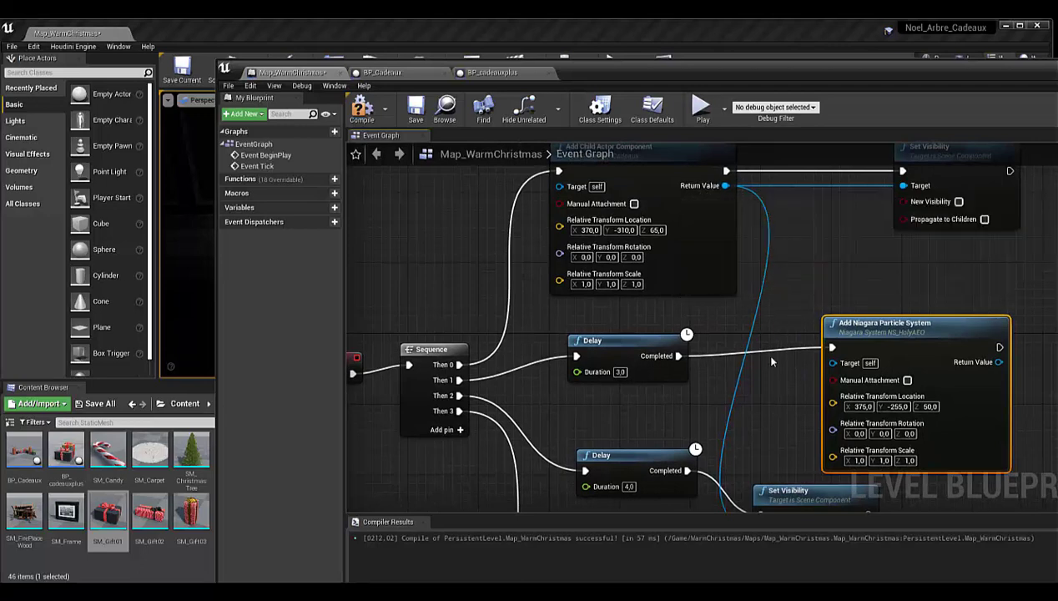
pyautogui.moveTo(786, 269); pyautogui.dragTo(778, 315, button='right')
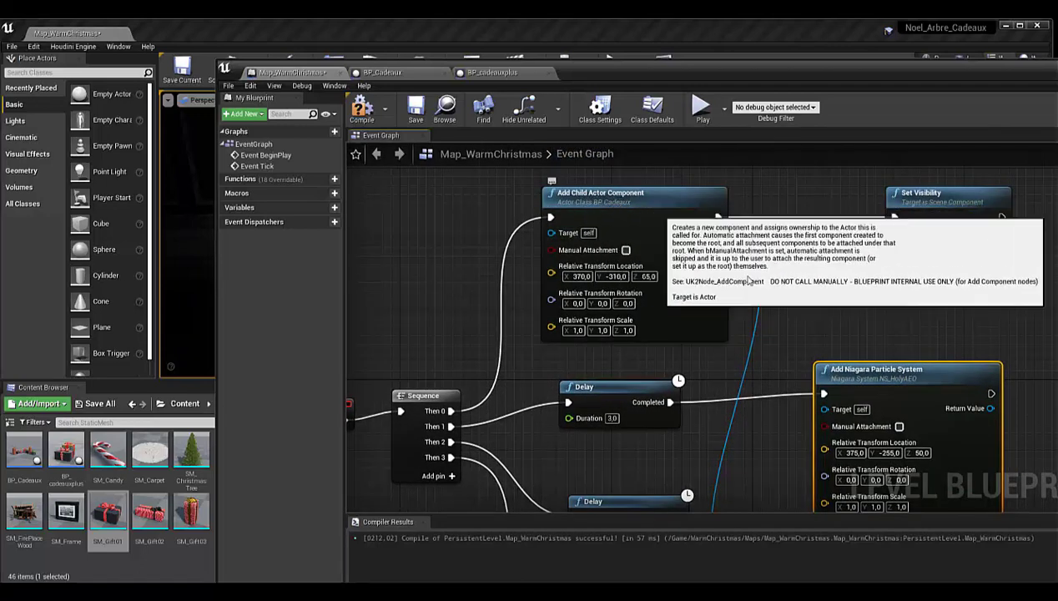
pyautogui.moveTo(778, 460); pyautogui.dragTo(750, 255, button='right')
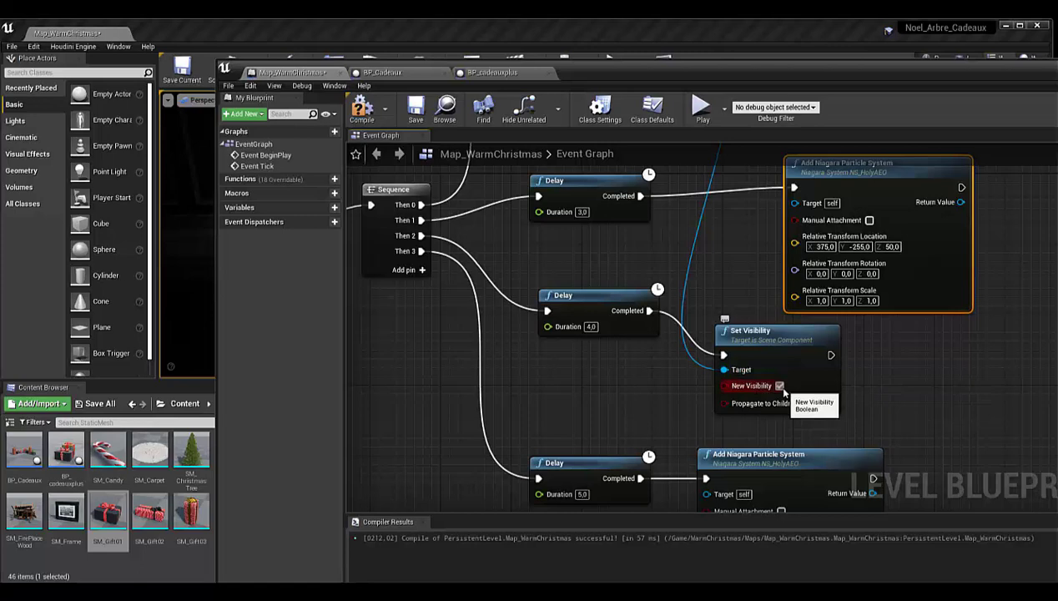
pyautogui.moveTo(580, 389); pyautogui.dragTo(601, 309, button='right')
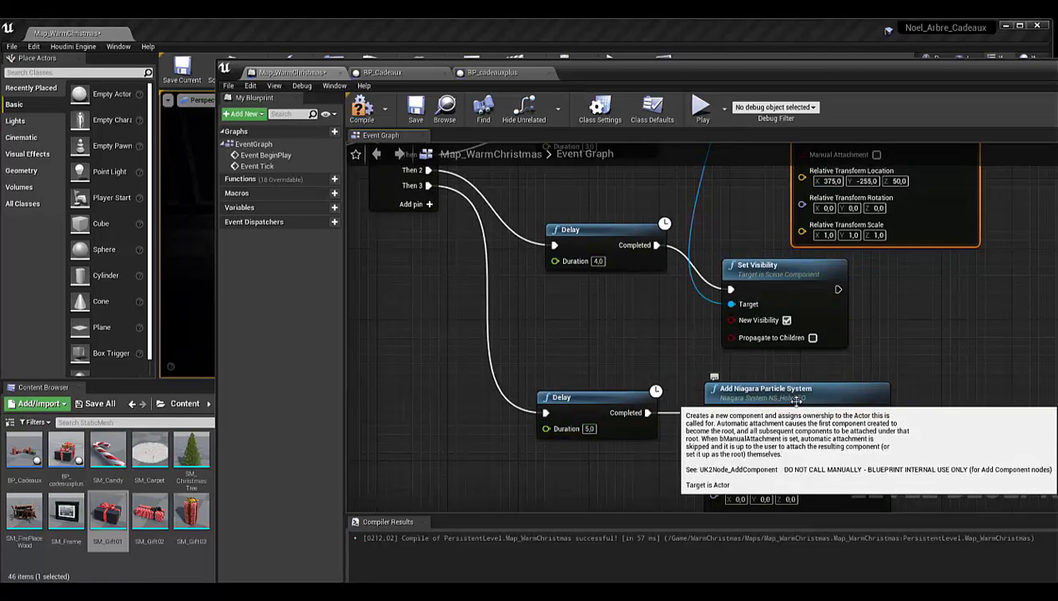
pyautogui.scroll(-2, 653, 321)
pyautogui.scroll(-2, 654, 321)
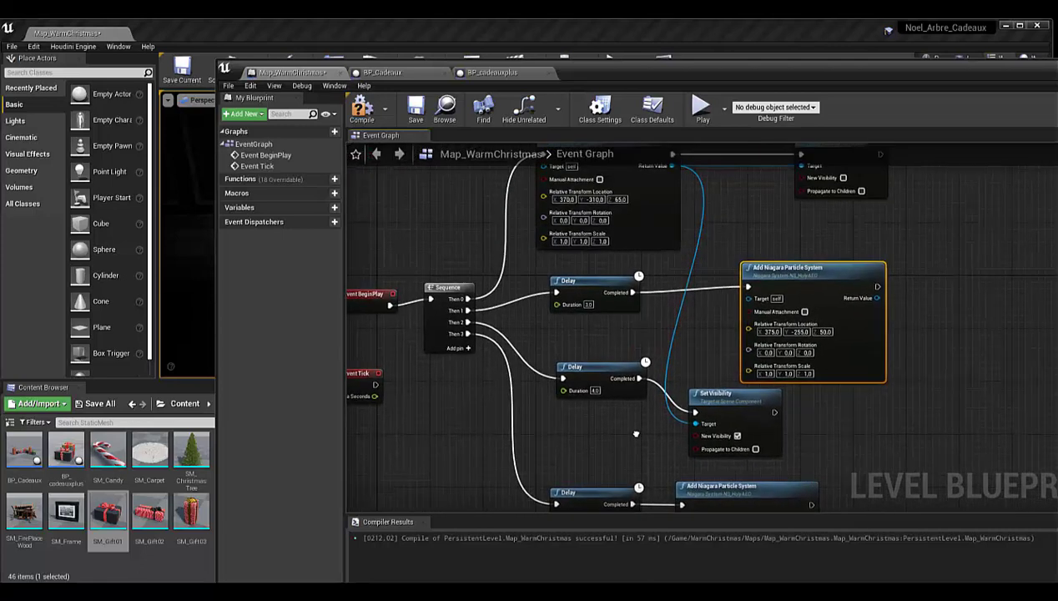
pyautogui.moveTo(635, 434); pyautogui.dragTo(635, 355, button='right')
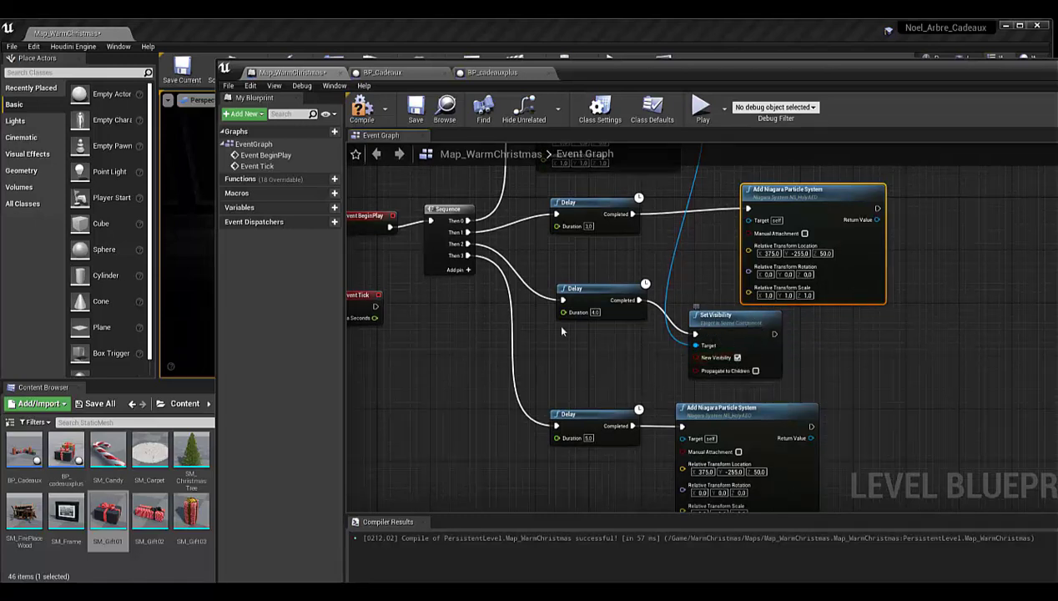
# Save the level blueprint, enlarge the level viewport, then play-test the level and stop it
pyautogui.click(409, 121)
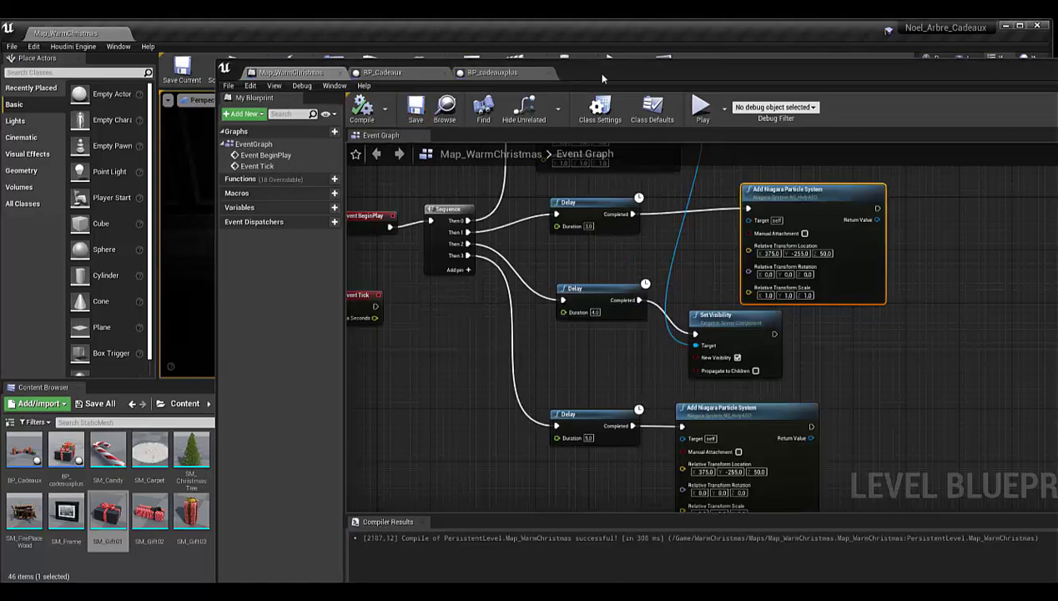
pyautogui.moveTo(603, 78); pyautogui.dragTo(1057, 81)
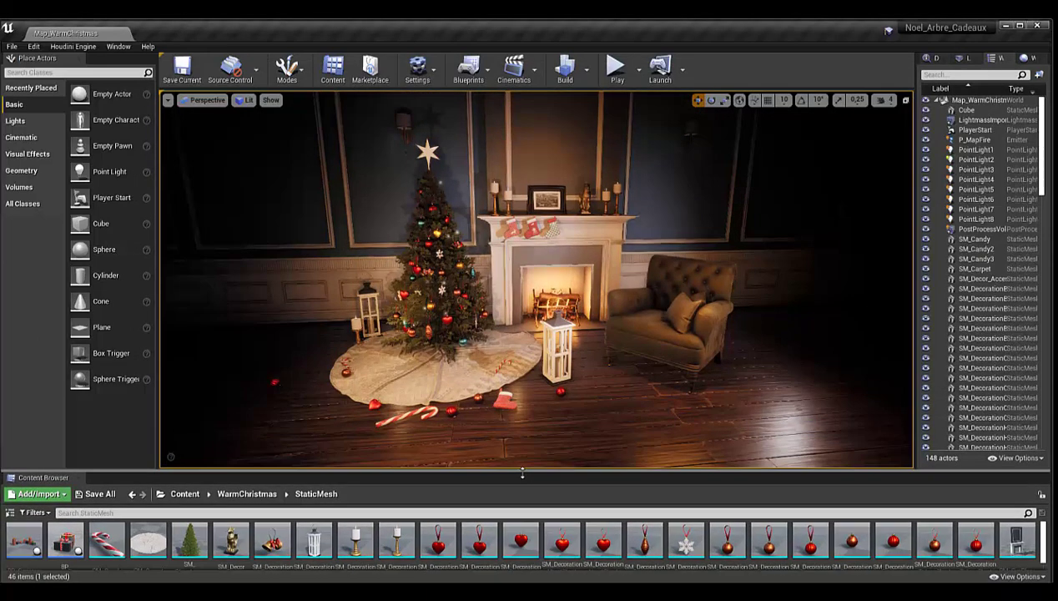
pyautogui.moveTo(542, 412); pyautogui.dragTo(542, 480)
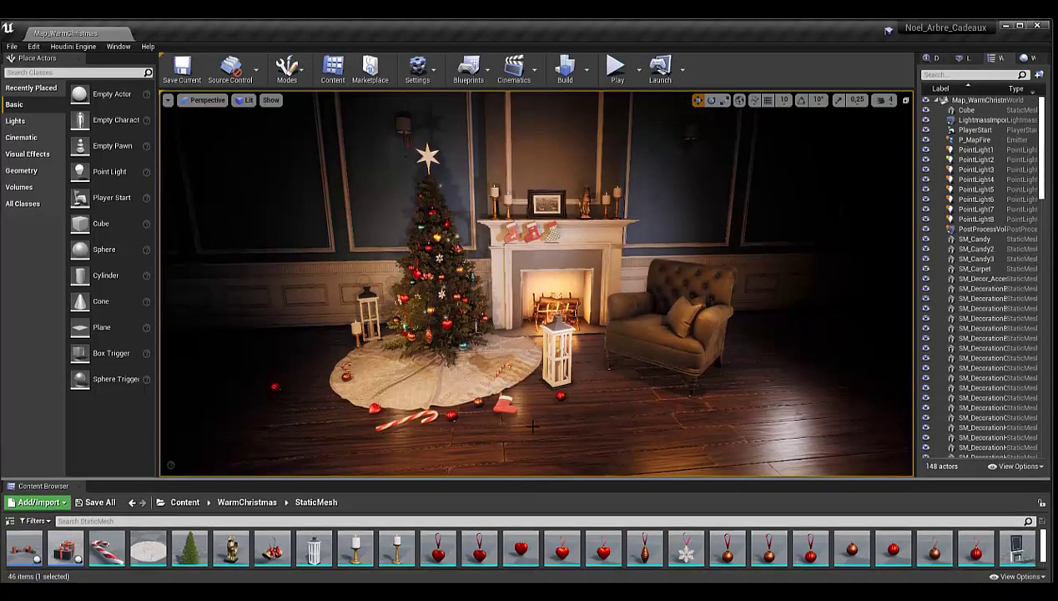
pyautogui.click(615, 71)
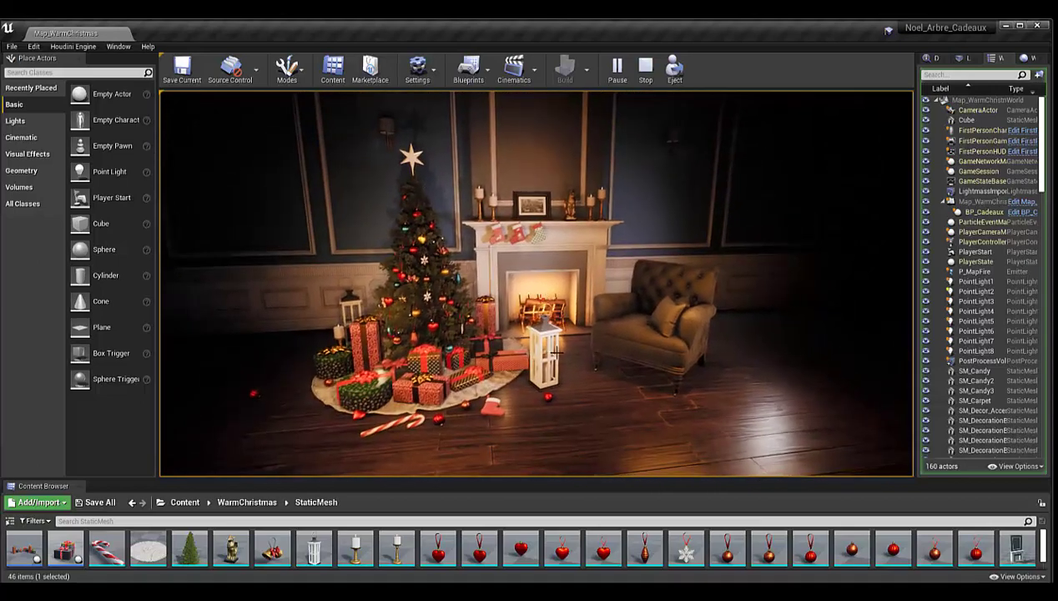
pyautogui.press('Escape')
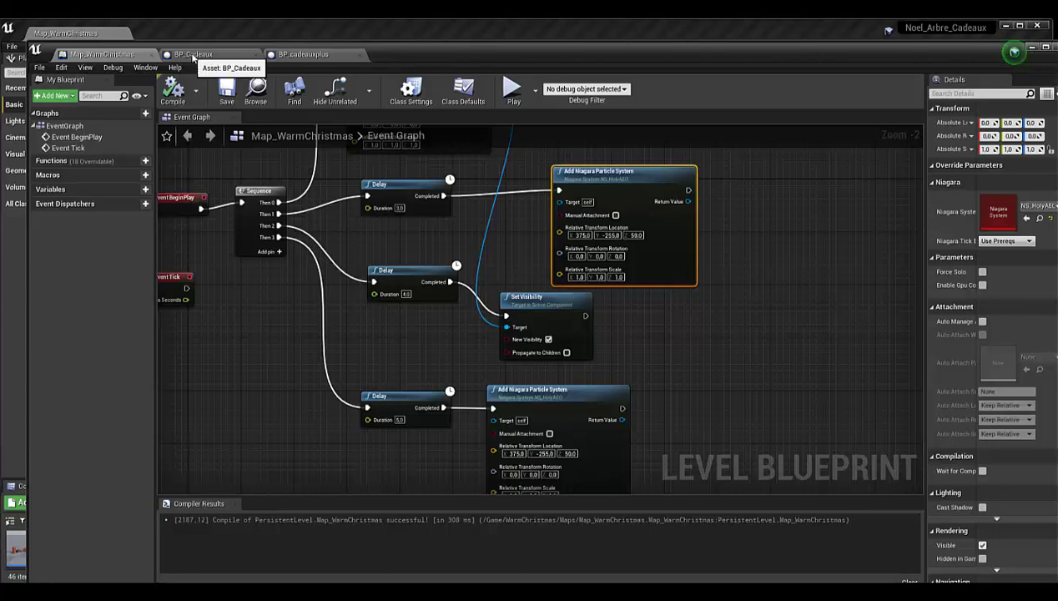
# Open BP_Cadeaux, look over its Construction Script, then show its Event Graph of default events
pyautogui.click(213, 54)
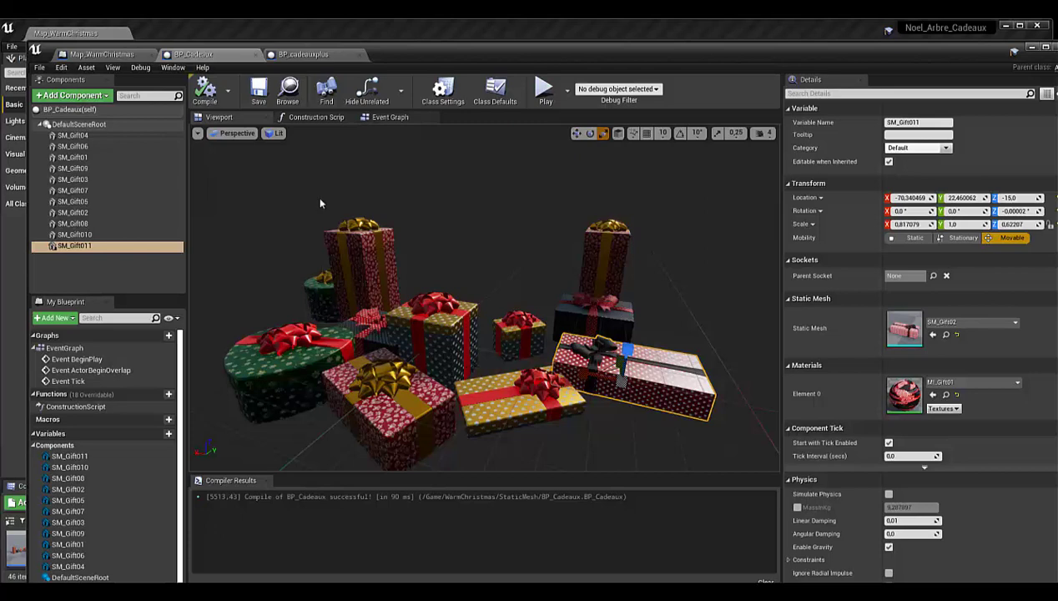
pyautogui.click(309, 118)
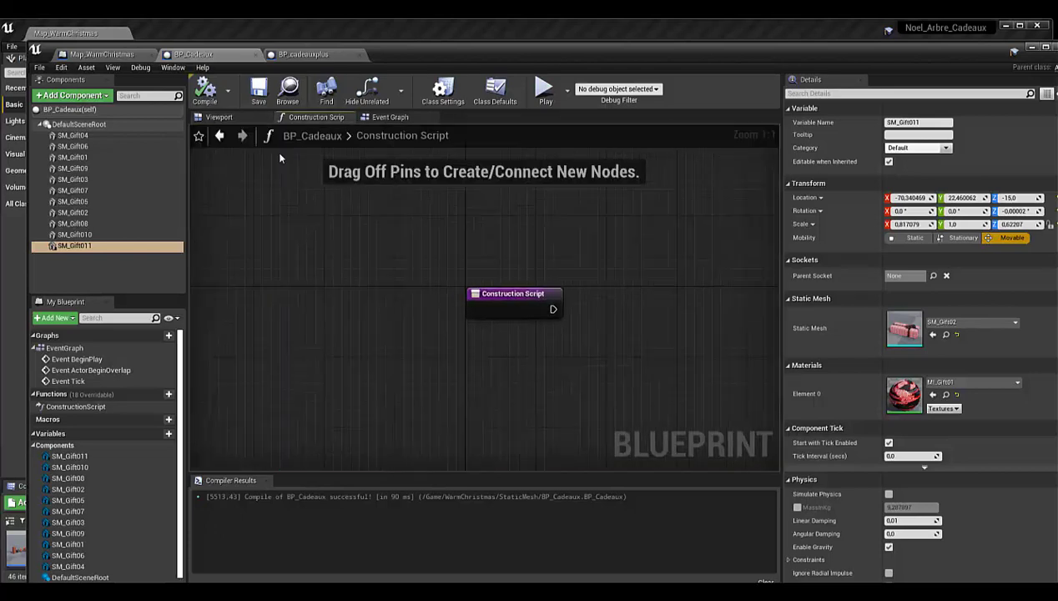
pyautogui.moveTo(534, 299); pyautogui.dragTo(342, 293)
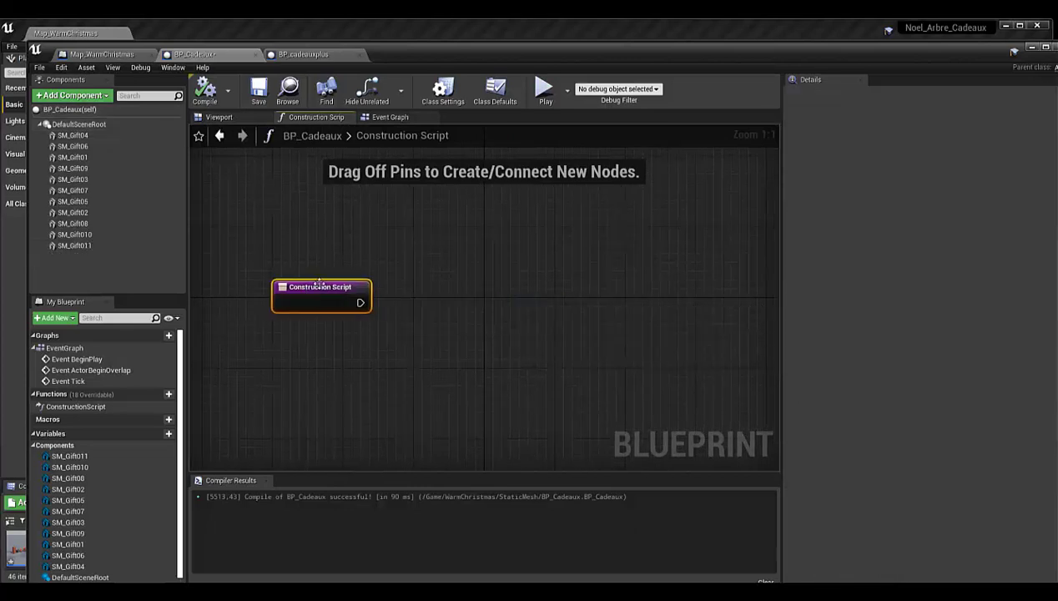
pyautogui.click(388, 117)
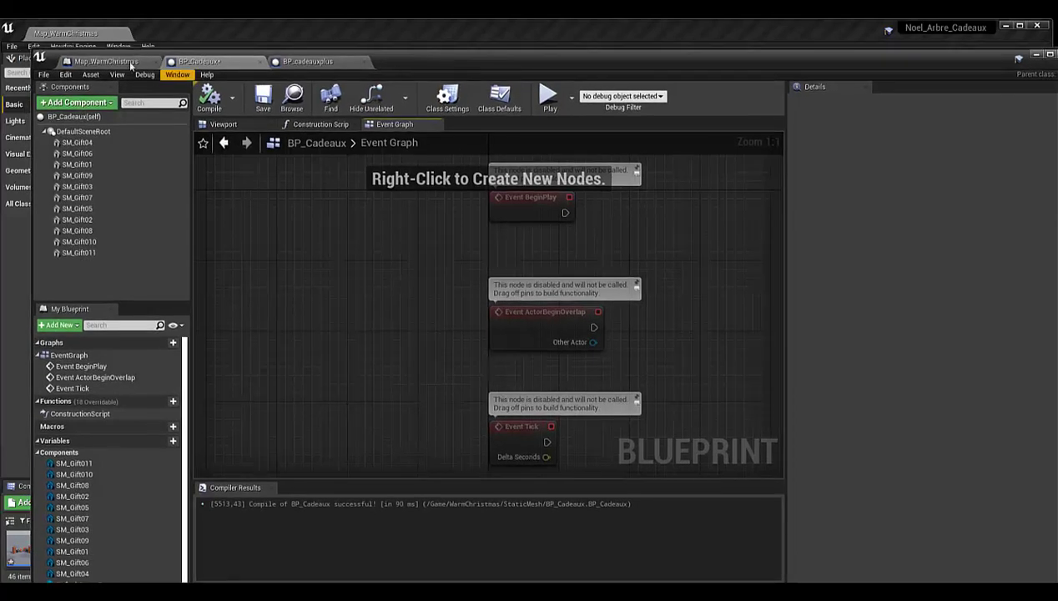
# In Map_WarmChristmas, connect Event Tick to the 5-second Delay driving the second Niagara system
pyautogui.click(109, 64)
pyautogui.moveTo(296, 345); pyautogui.dragTo(483, 465, button='right')
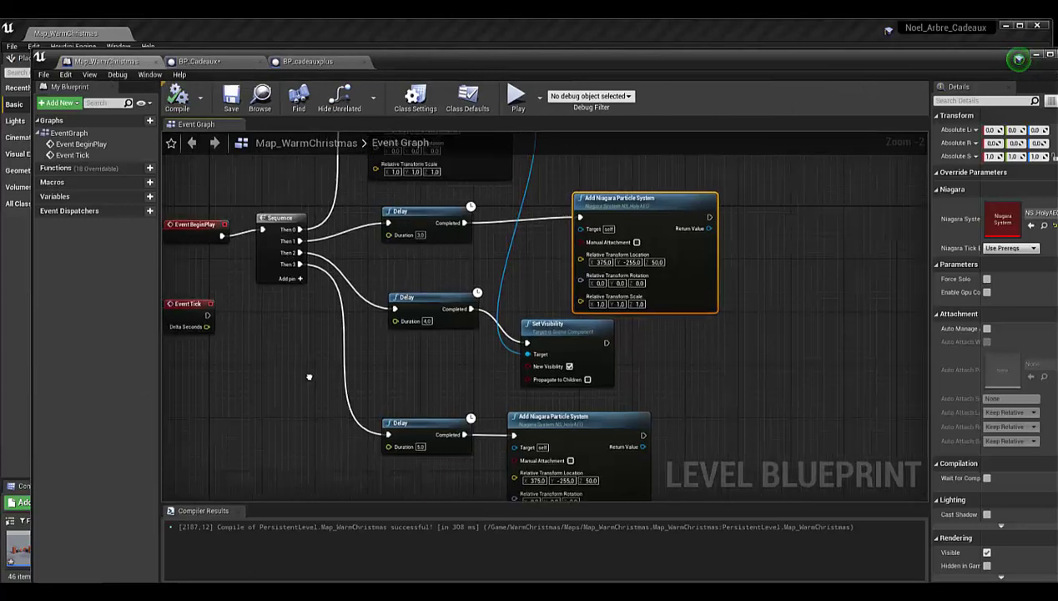
pyautogui.moveTo(367, 336); pyautogui.dragTo(365, 329)
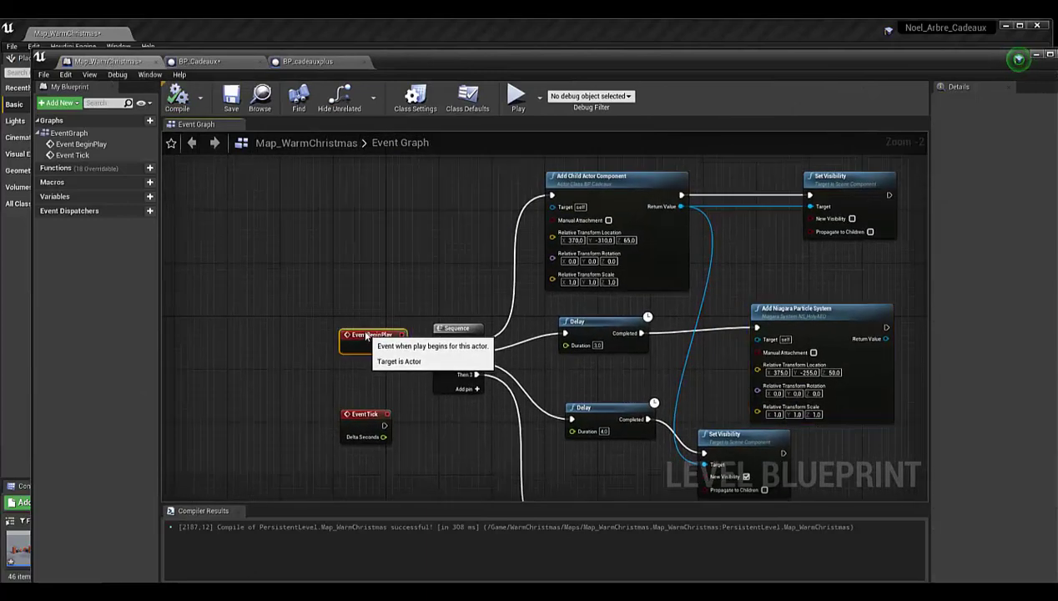
pyautogui.moveTo(414, 400); pyautogui.dragTo(285, 317, button='right')
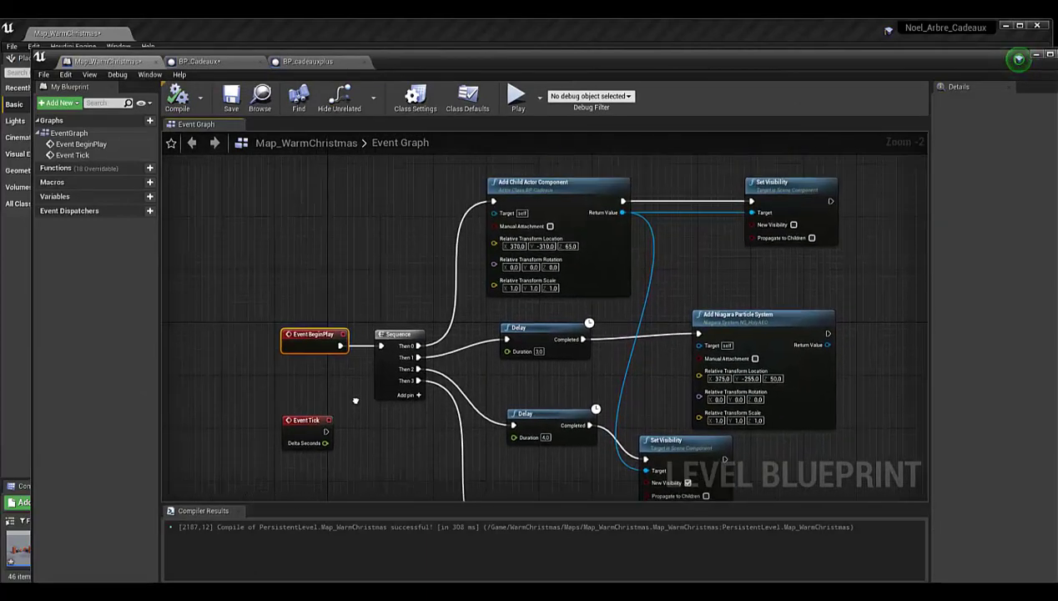
pyautogui.scroll(2, 308, 375)
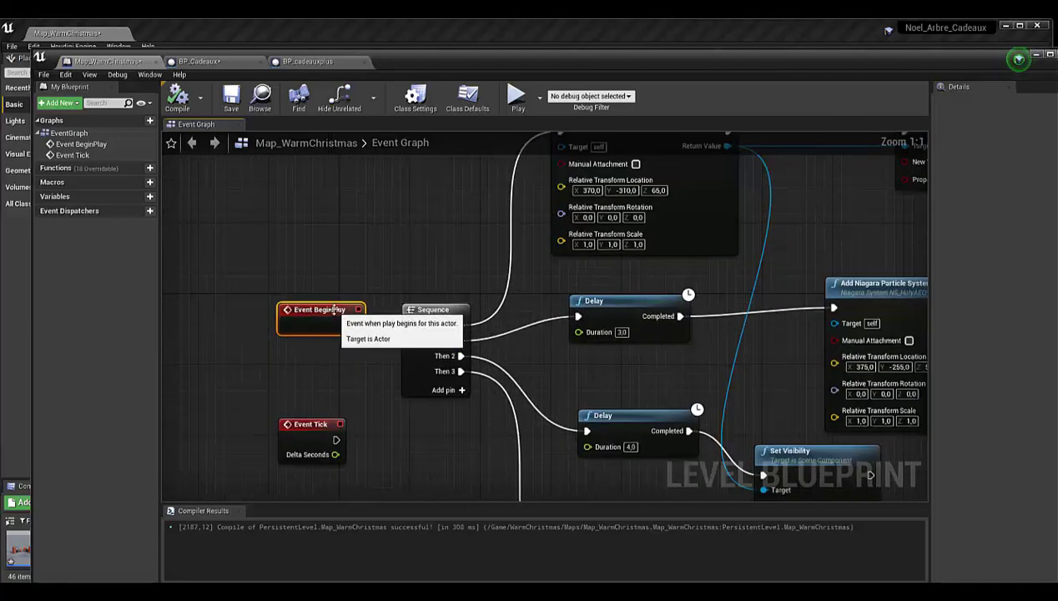
pyautogui.moveTo(388, 438); pyautogui.dragTo(333, 292, button='right')
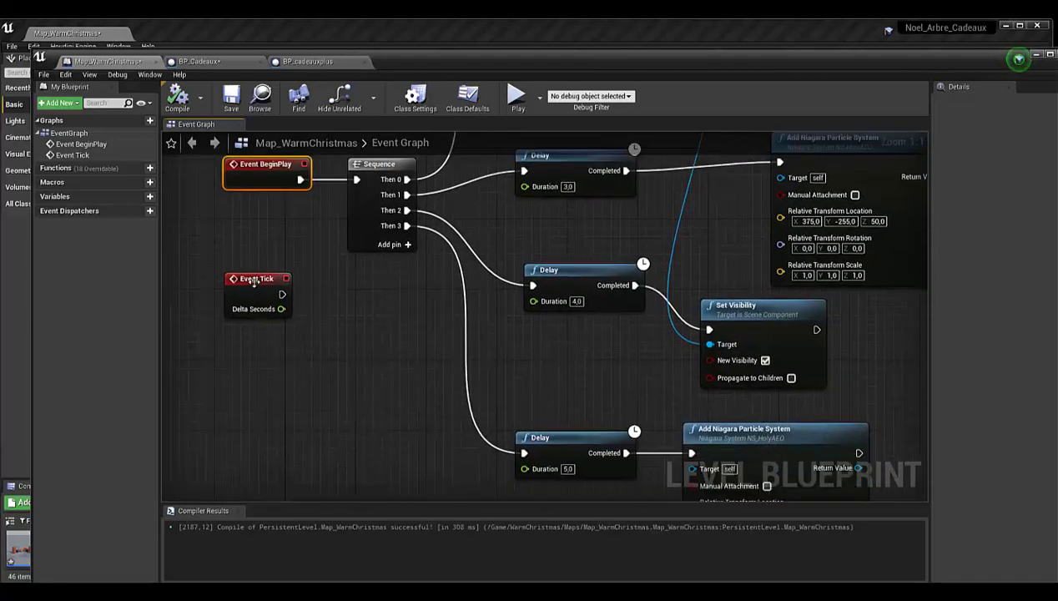
pyautogui.moveTo(254, 284); pyautogui.dragTo(255, 319)
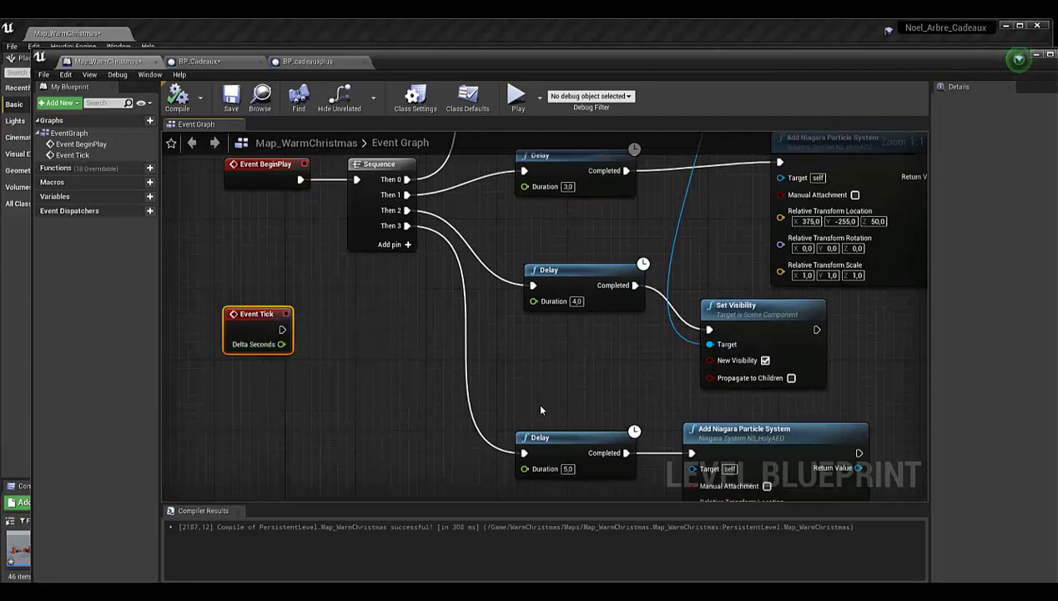
pyautogui.moveTo(424, 425); pyautogui.dragTo(389, 360, button='right')
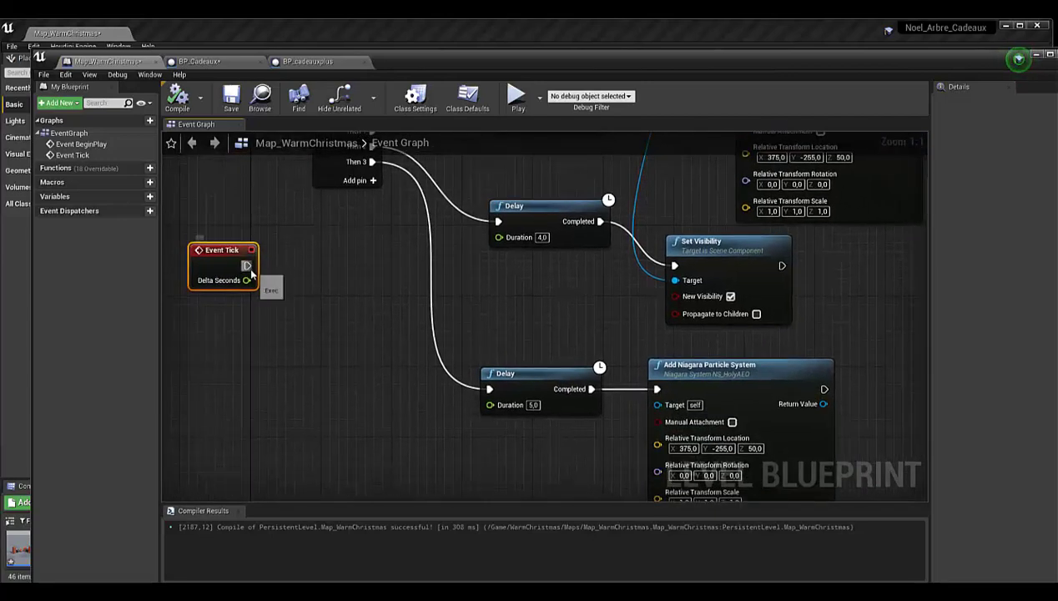
pyautogui.moveTo(247, 266); pyautogui.dragTo(489, 389)
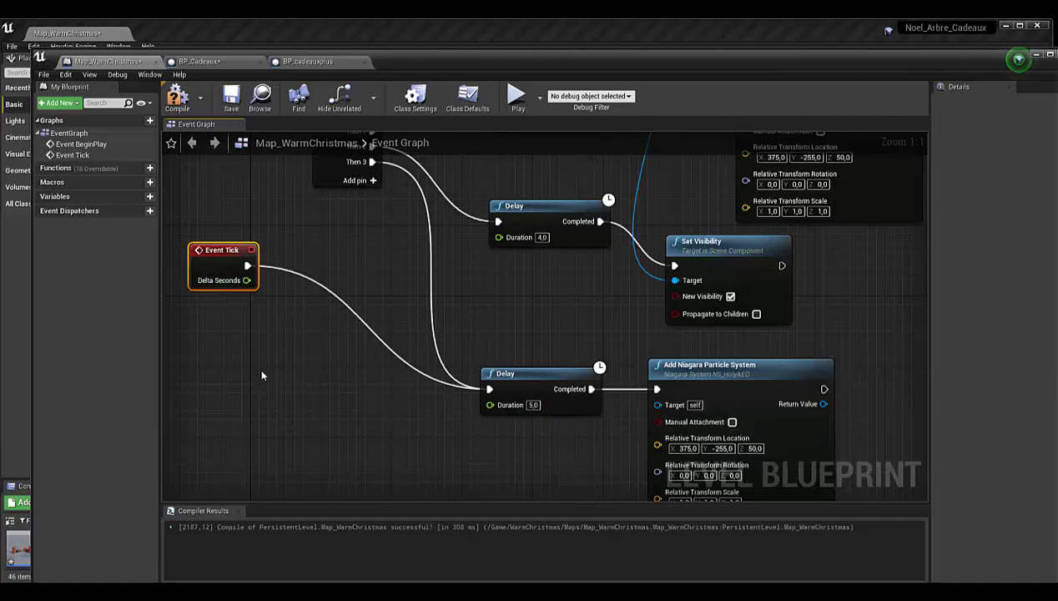
pyautogui.moveTo(226, 279); pyautogui.dragTo(253, 323)
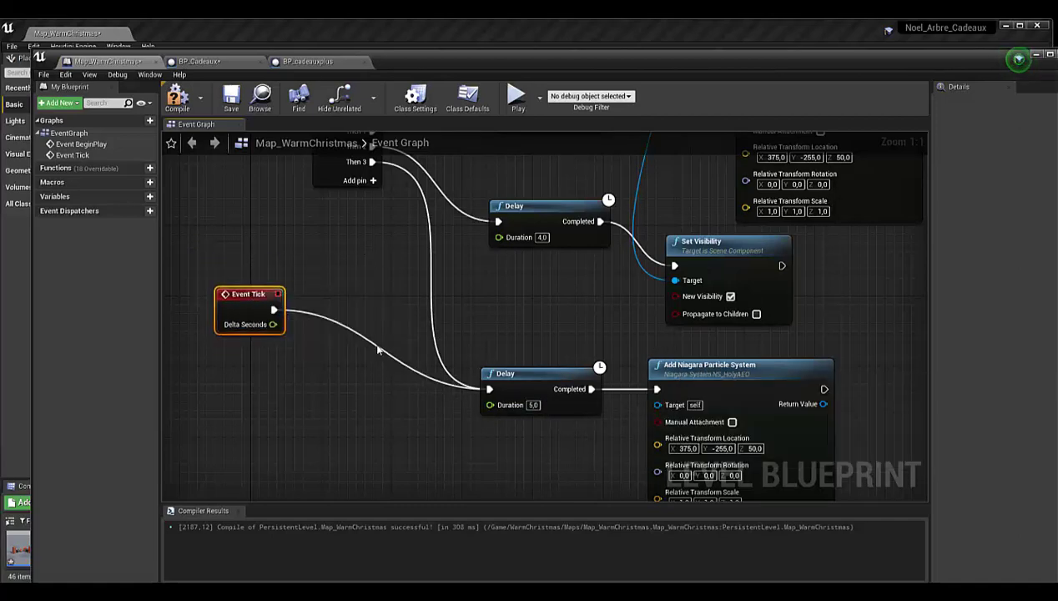
# Break all links into the 5-second Delay and rewire only Sequence Then 3 to it
pyautogui.rightClick(490, 390)
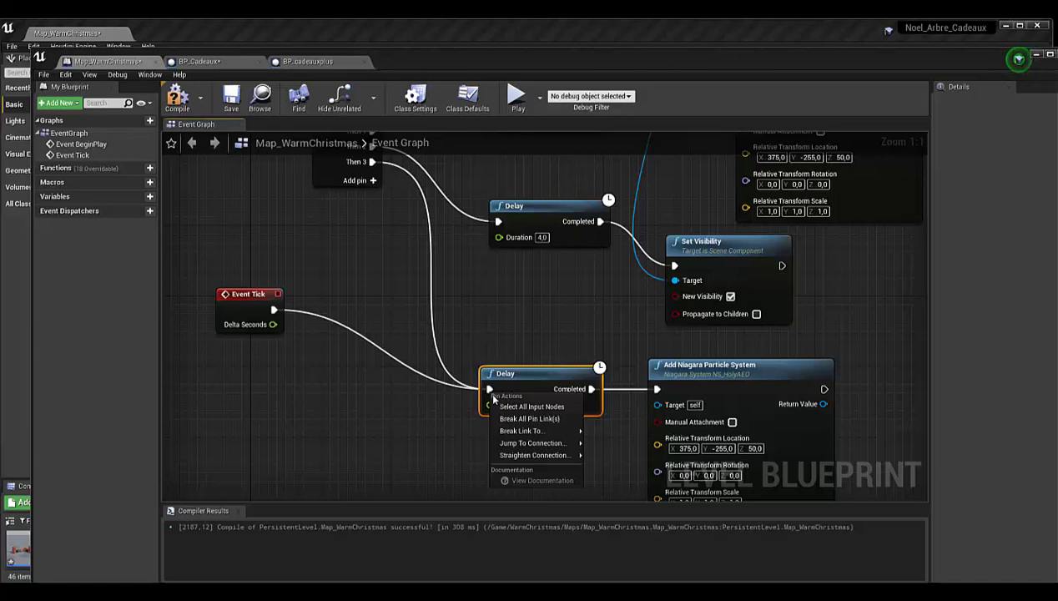
pyautogui.moveTo(513, 433)
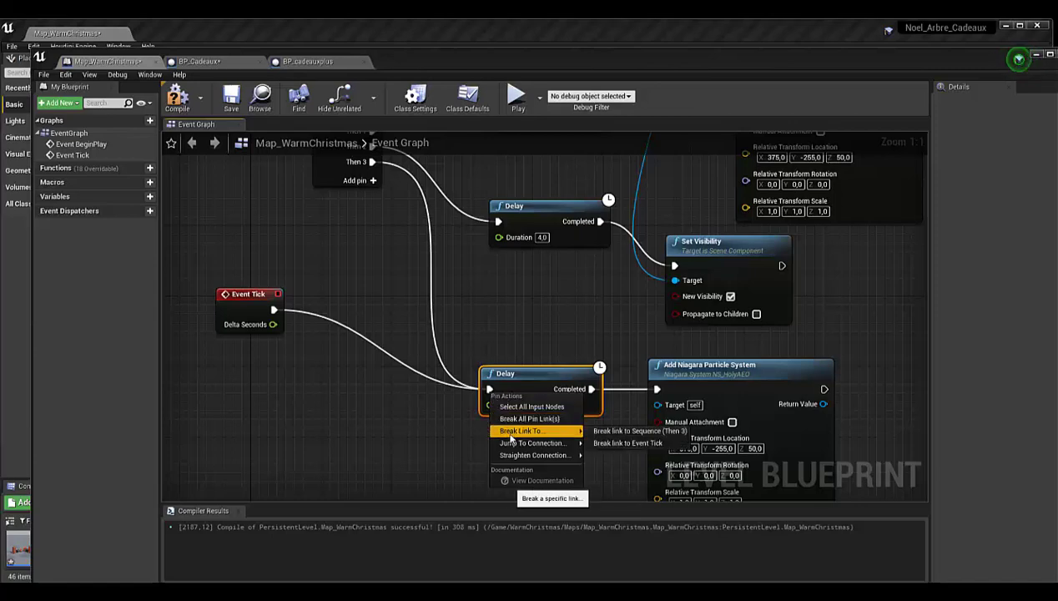
pyautogui.click(512, 418)
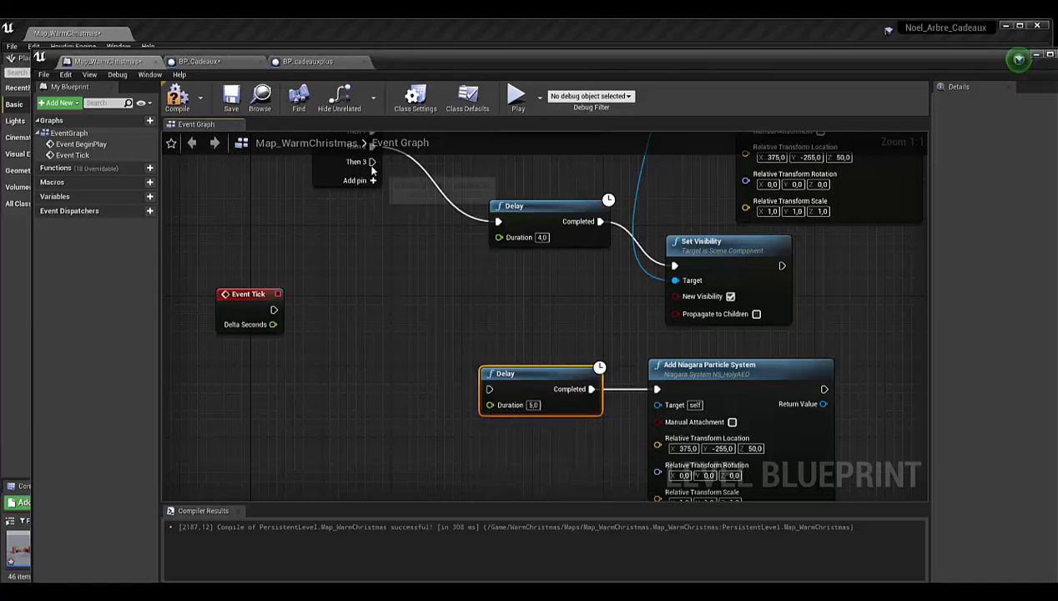
pyautogui.moveTo(372, 162); pyautogui.dragTo(491, 390)
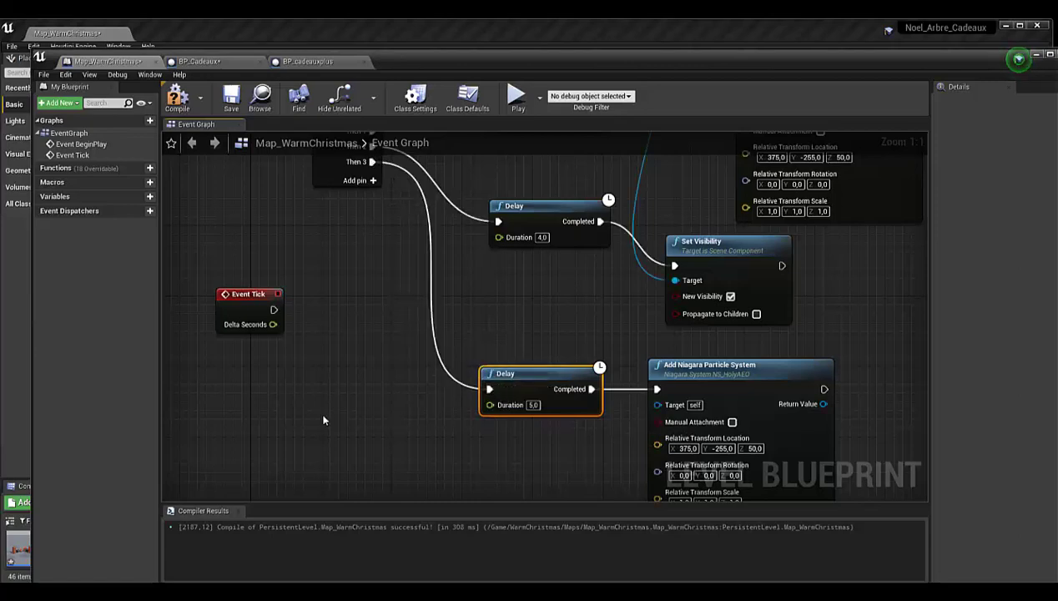
# Rearrange the Event Tick, BeginPlay and Sequence nodes and slide the Blueprint window aside to reveal the level
pyautogui.moveTo(246, 300); pyautogui.dragTo(307, 302)
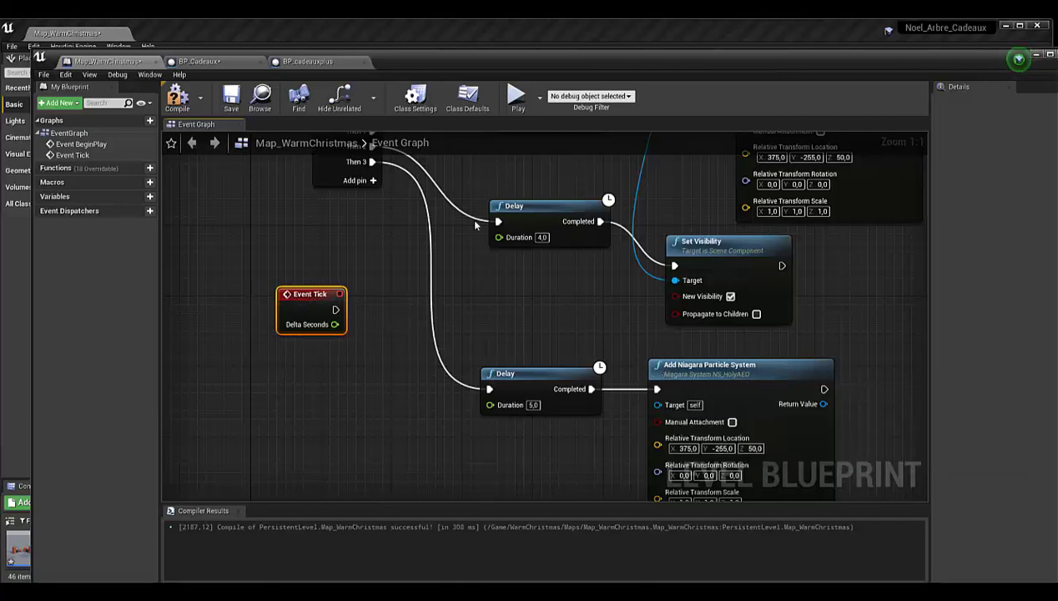
pyautogui.moveTo(423, 65); pyautogui.dragTo(1057, 67)
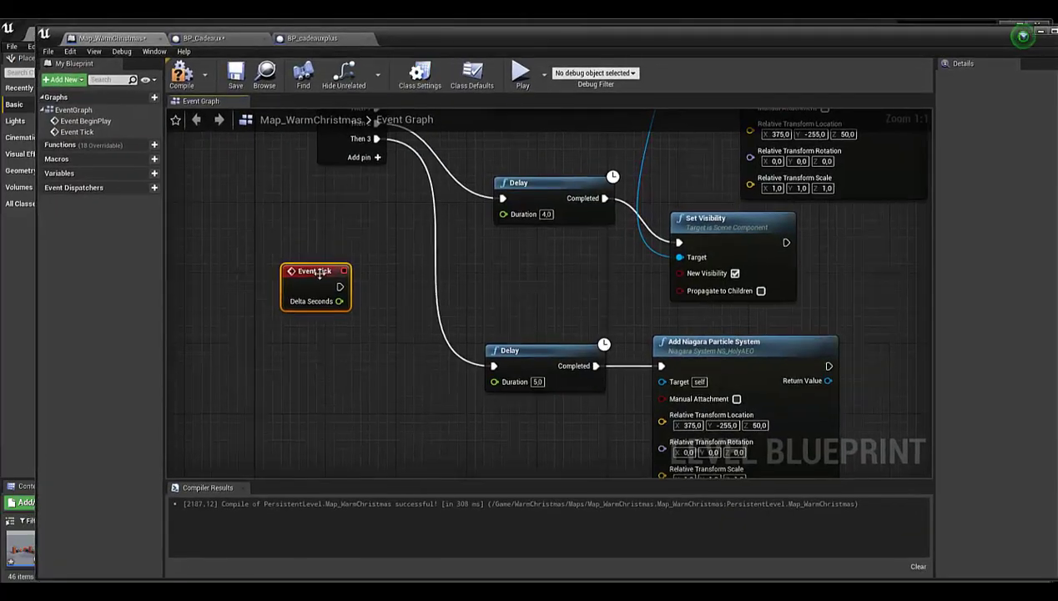
pyautogui.moveTo(316, 270); pyautogui.dragTo(334, 330)
pyautogui.moveTo(347, 245); pyautogui.dragTo(339, 330, button='right')
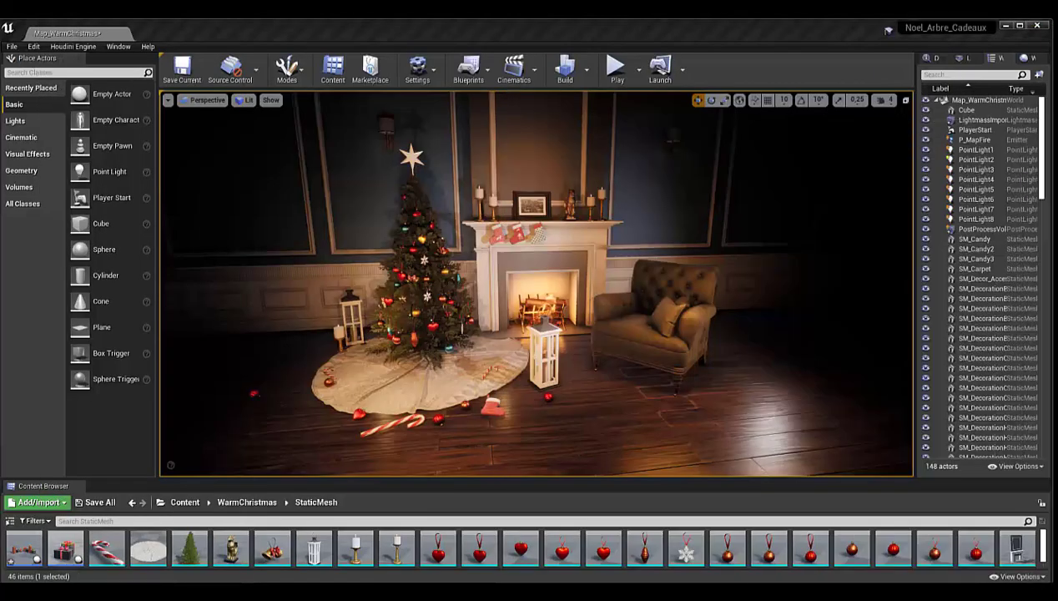
pyautogui.click(616, 69)
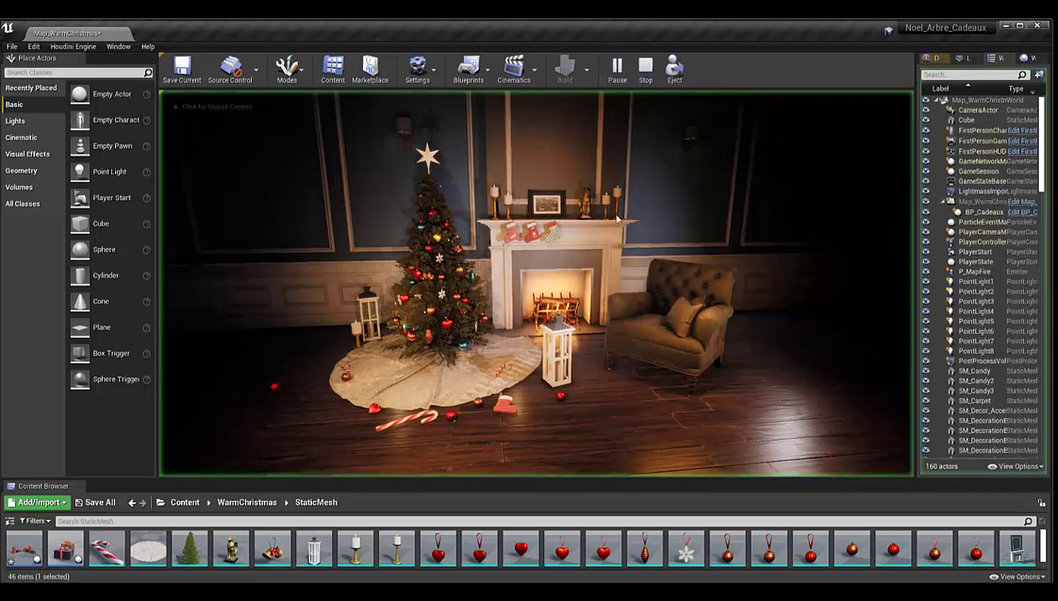
pyautogui.click(588, 356)
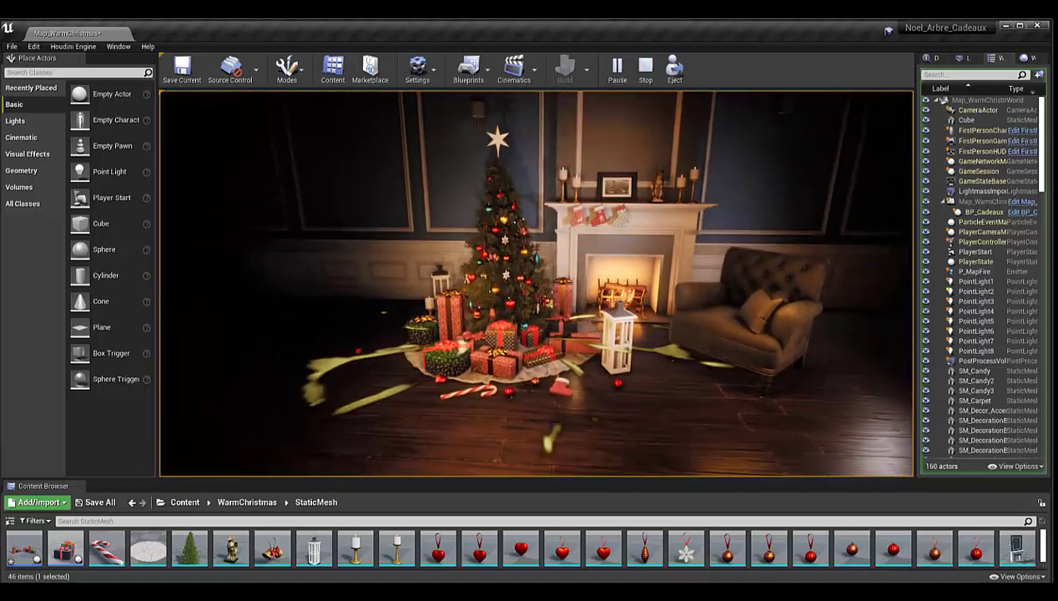
pyautogui.press('Escape')
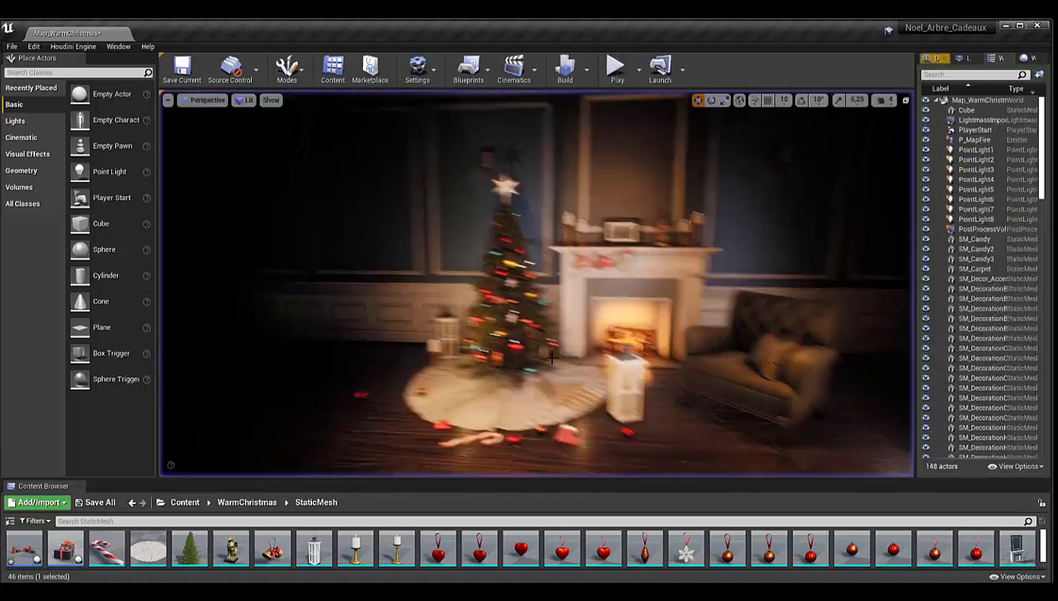